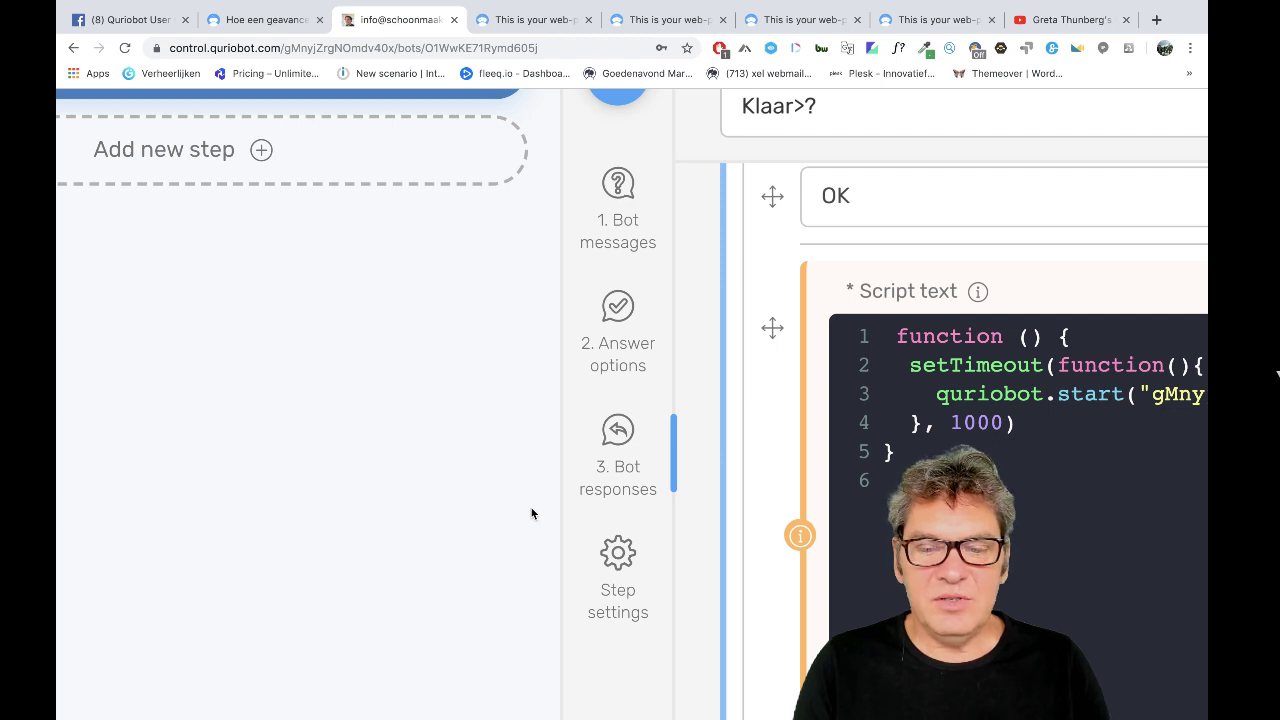
# Examine the JavaScript script and the condition of the Yes bot response in the Klaar>? step.
pyautogui.hscroll(5, 531, 513)
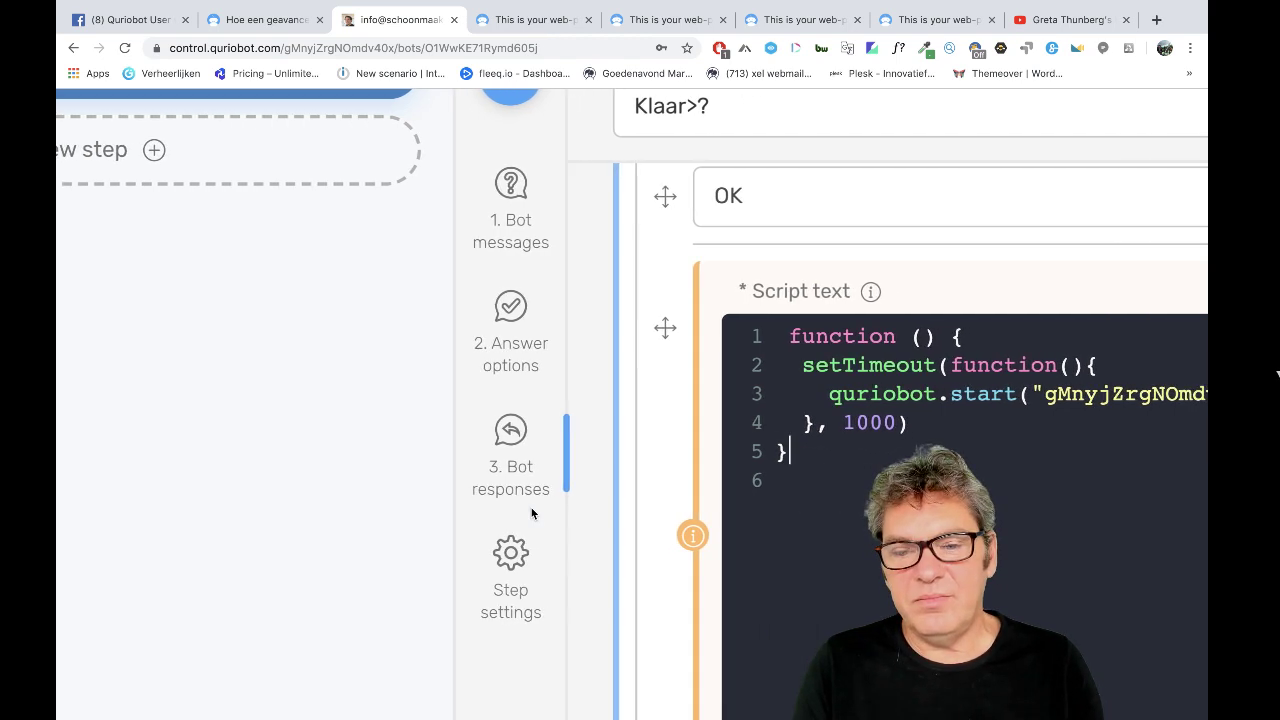
pyautogui.hscroll(3, 531, 513)
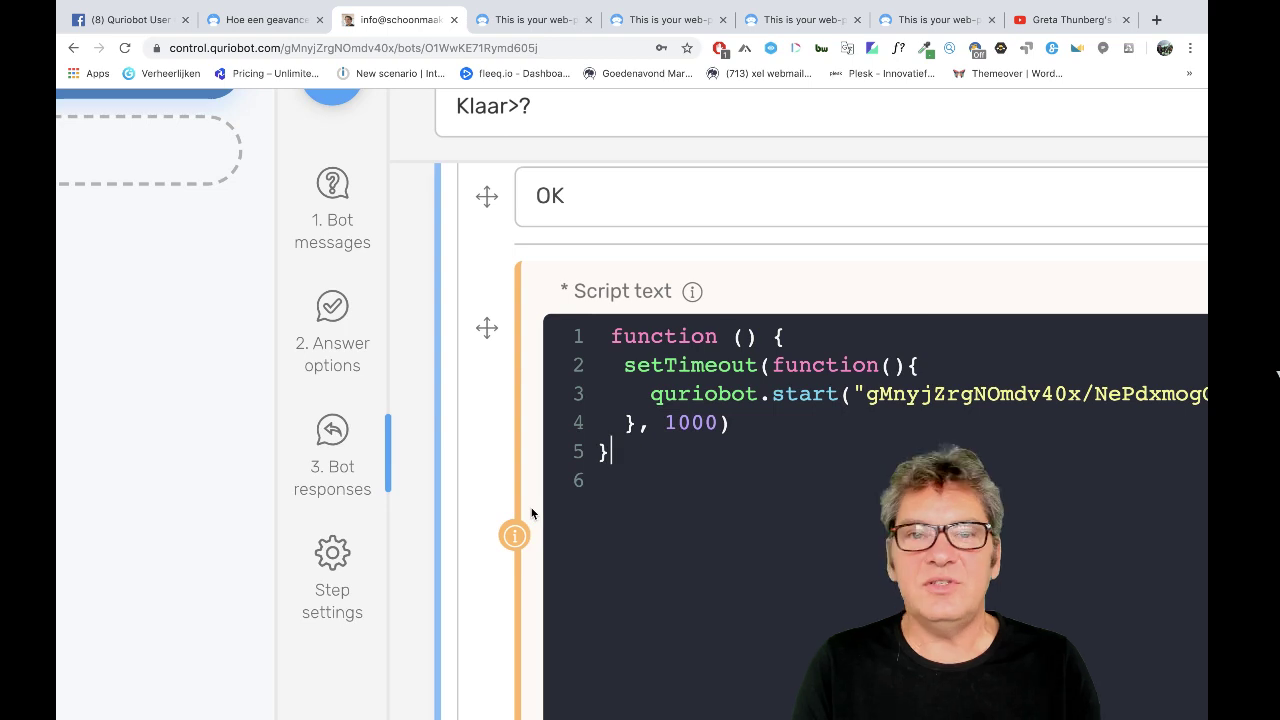
pyautogui.hscroll(-2, 531, 513)
pyautogui.hscroll(-1, 531, 513)
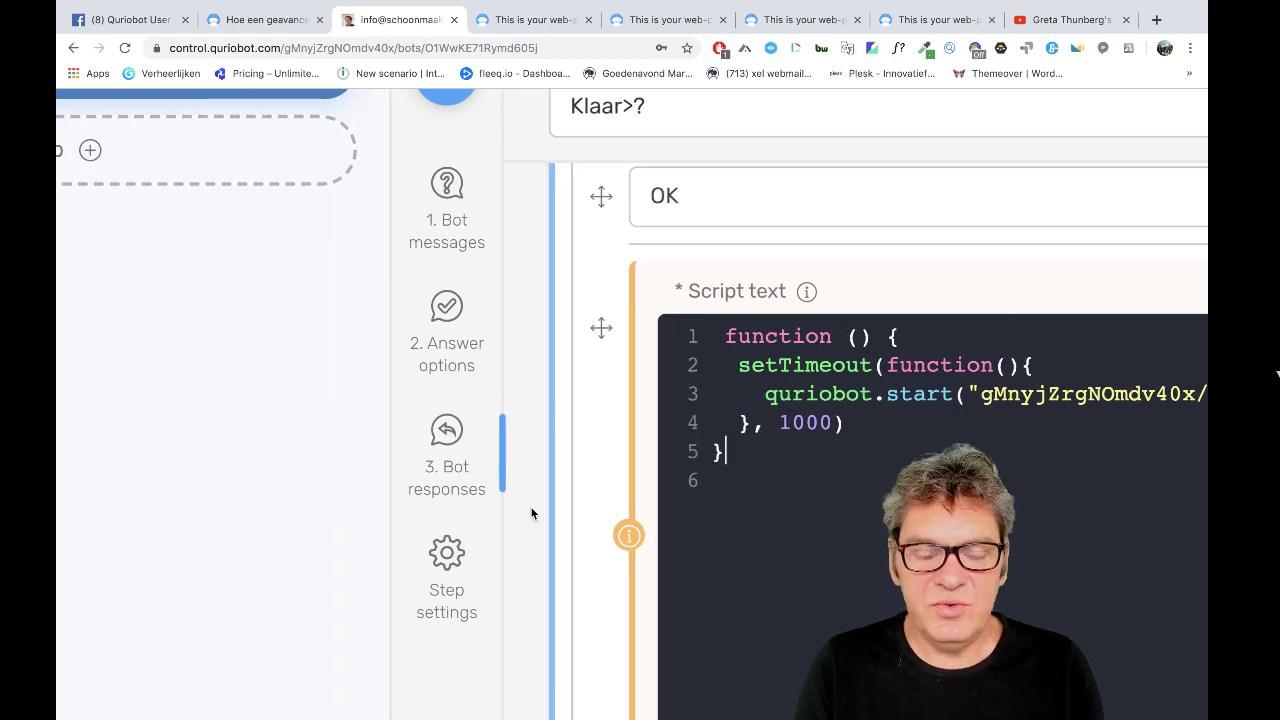
pyautogui.scroll(-5, 531, 513)
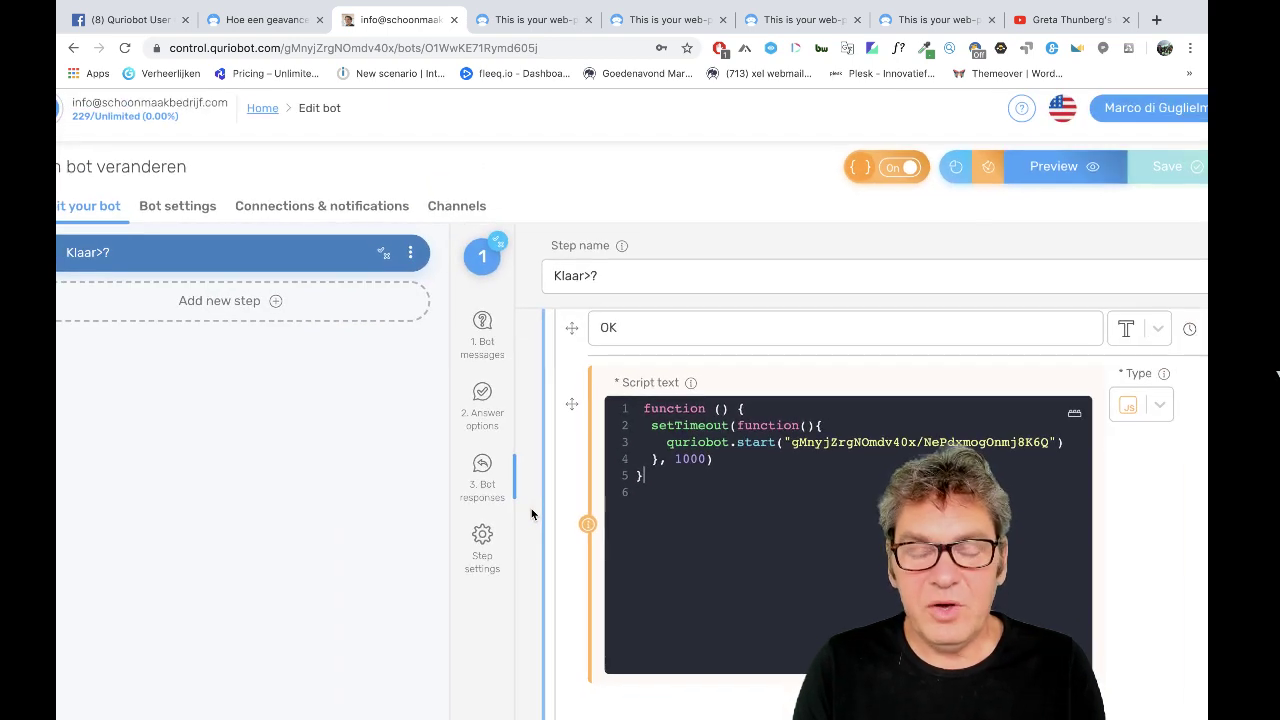
pyautogui.hscroll(2, 531, 513)
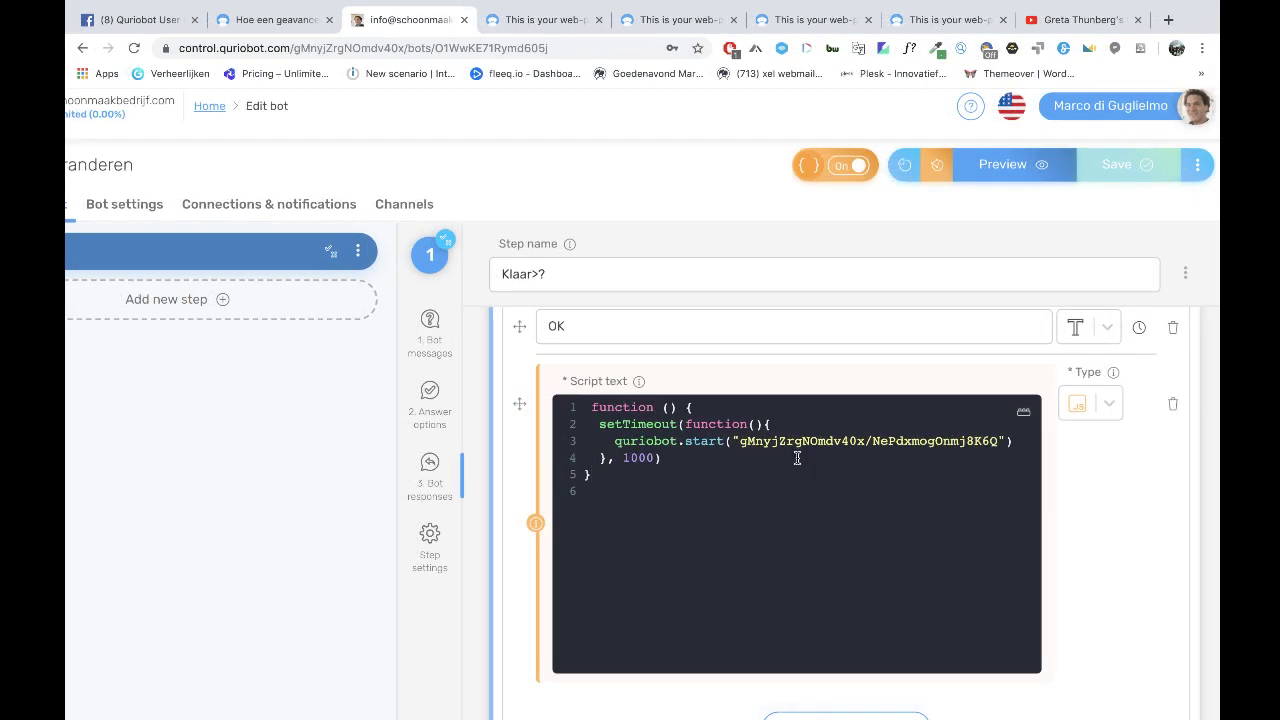
pyautogui.scroll(1, 797, 458)
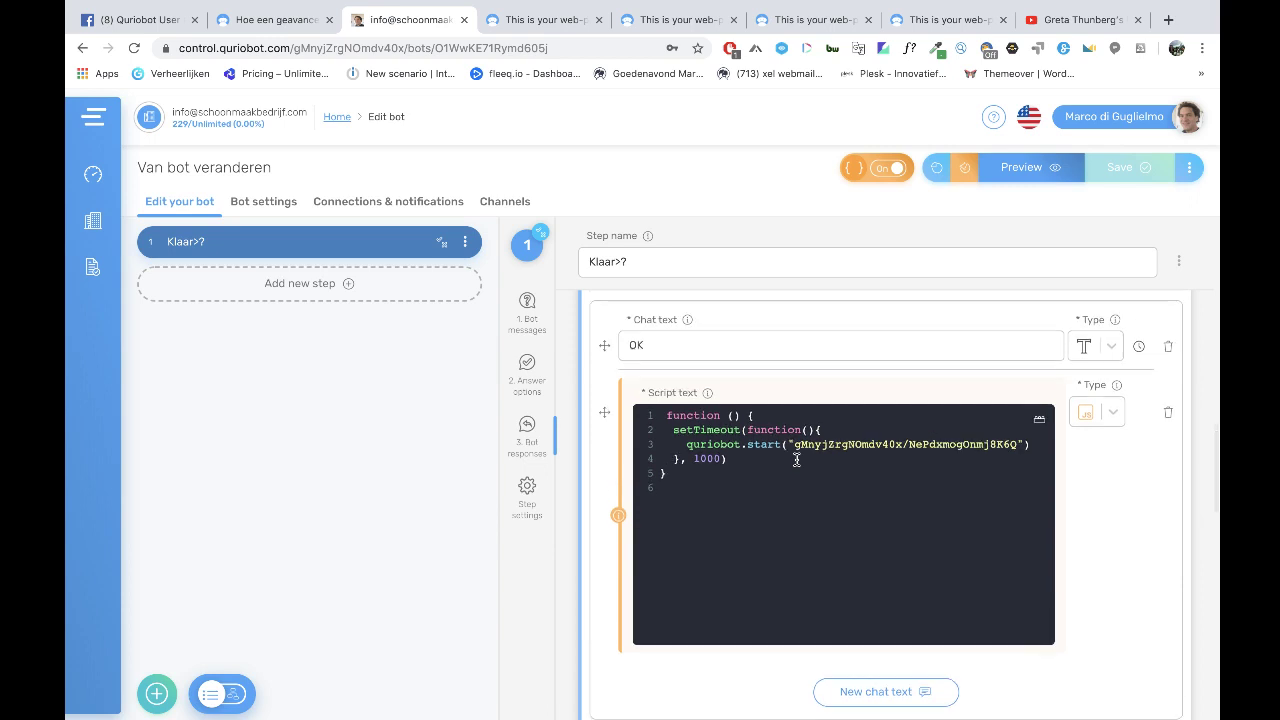
pyautogui.scroll(2, 796, 458)
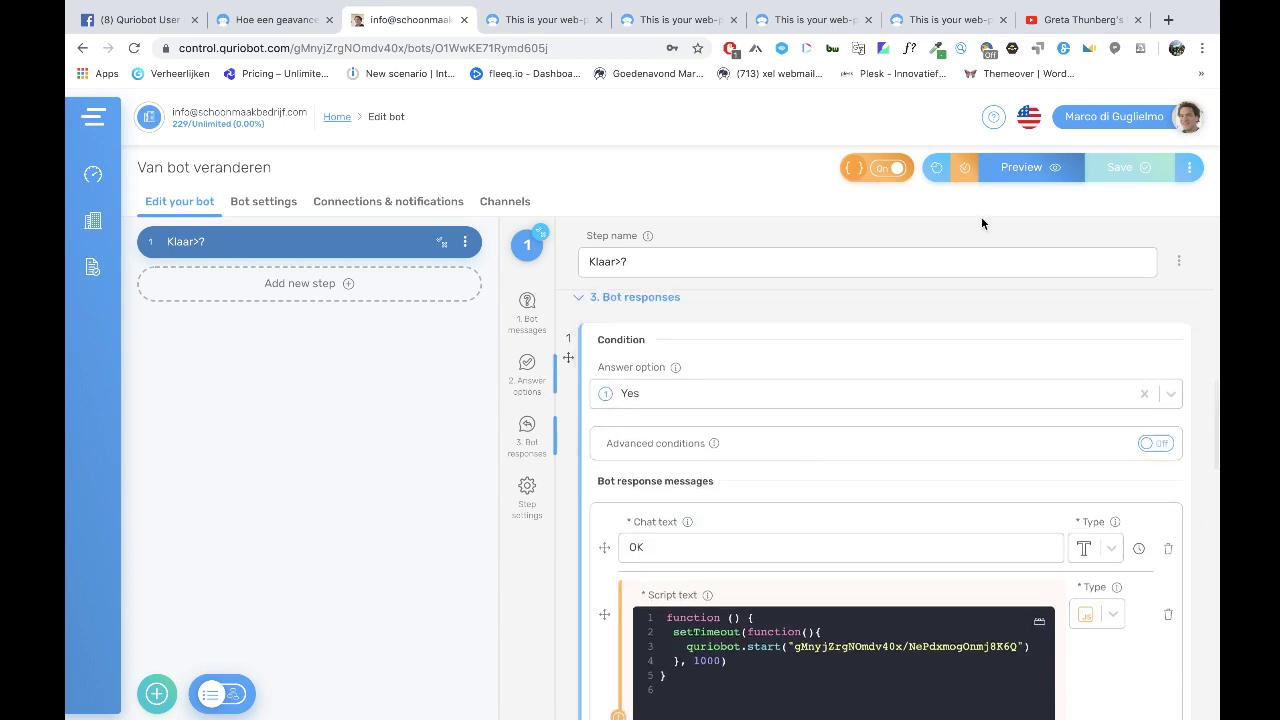
# Preview the bot, start the chat and answer Yes to the Klaar? question.
pyautogui.click(1013, 176)
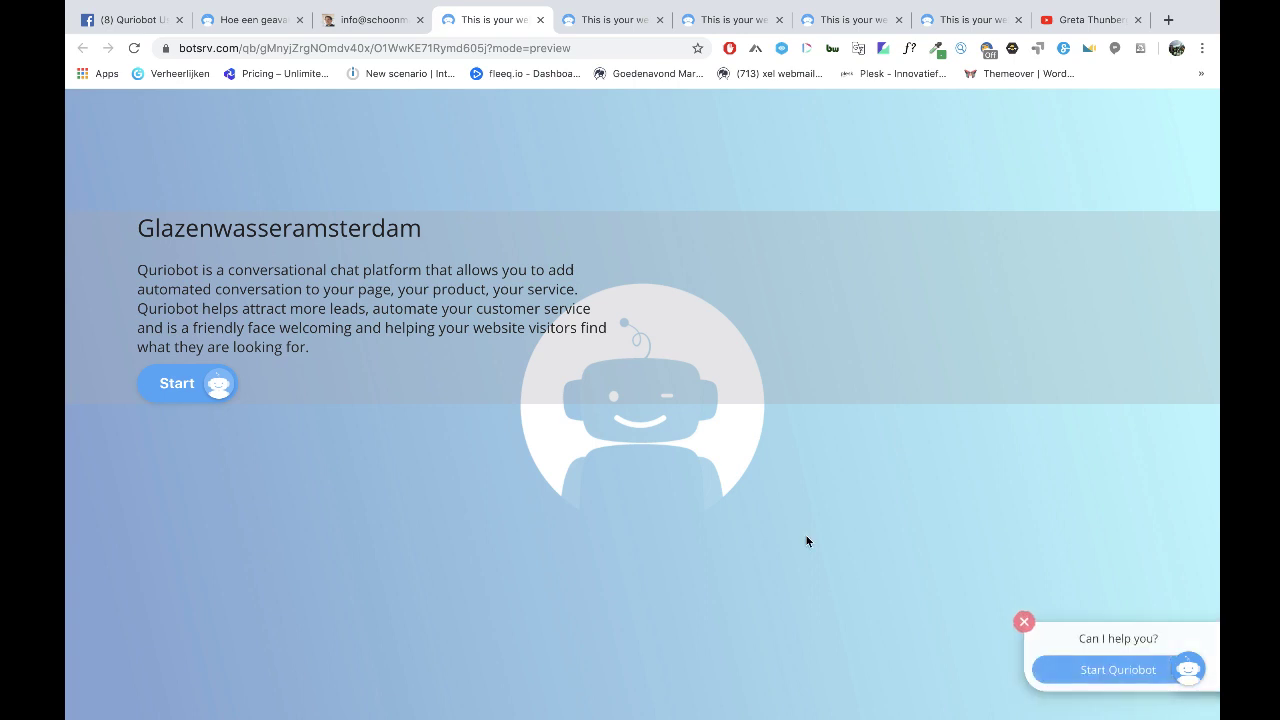
pyautogui.click(1084, 671)
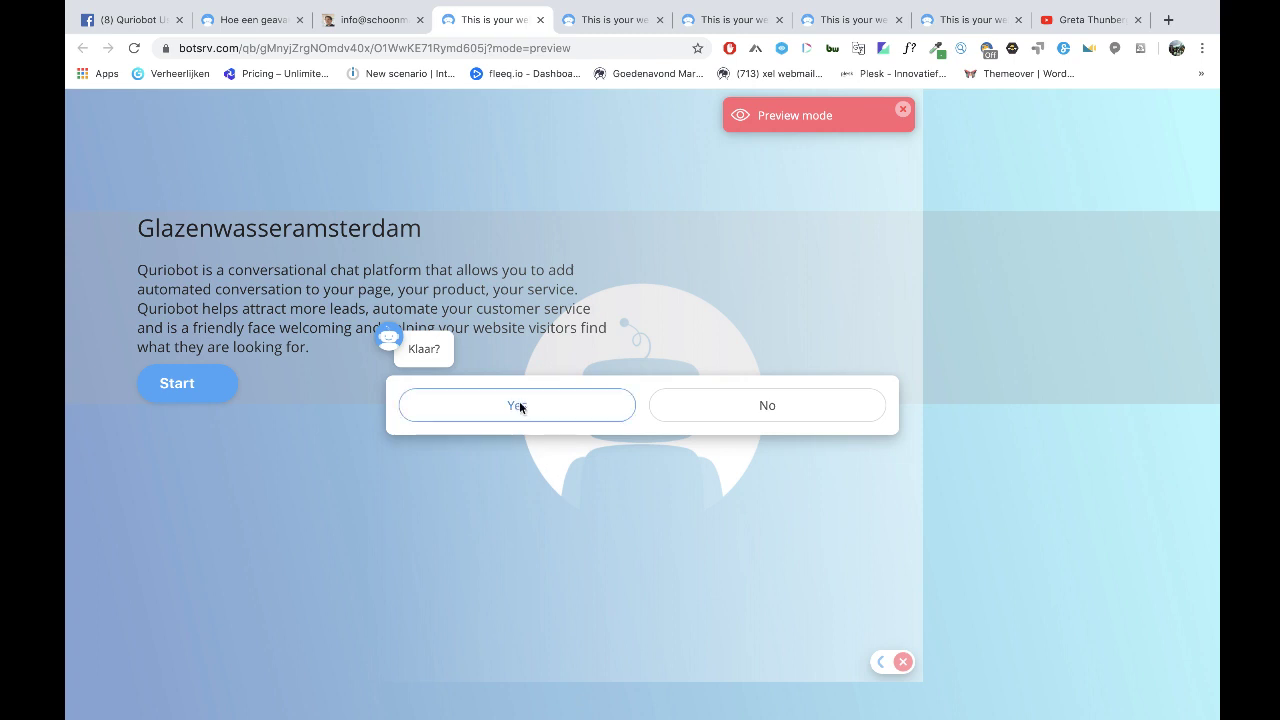
pyautogui.click(520, 407)
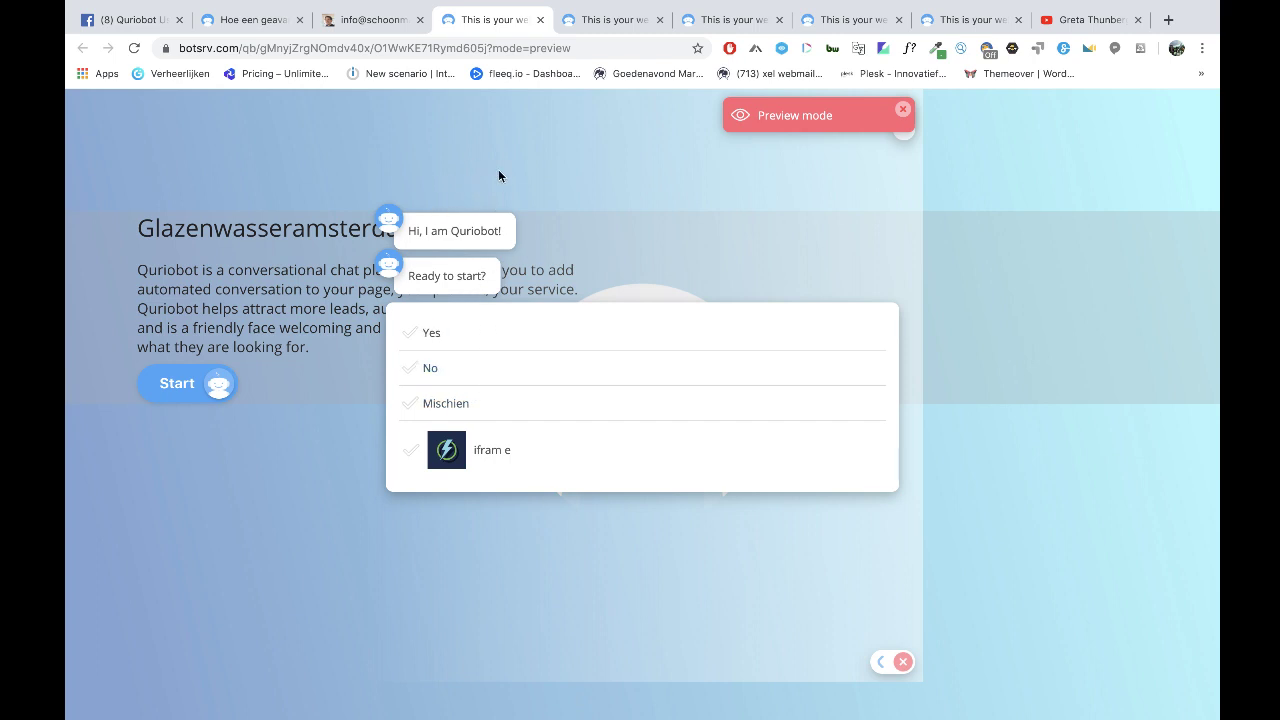
# Return to the bot editor and review the Klaar>? step's bot message, answer options and Yes response messages.
pyautogui.click(368, 21)
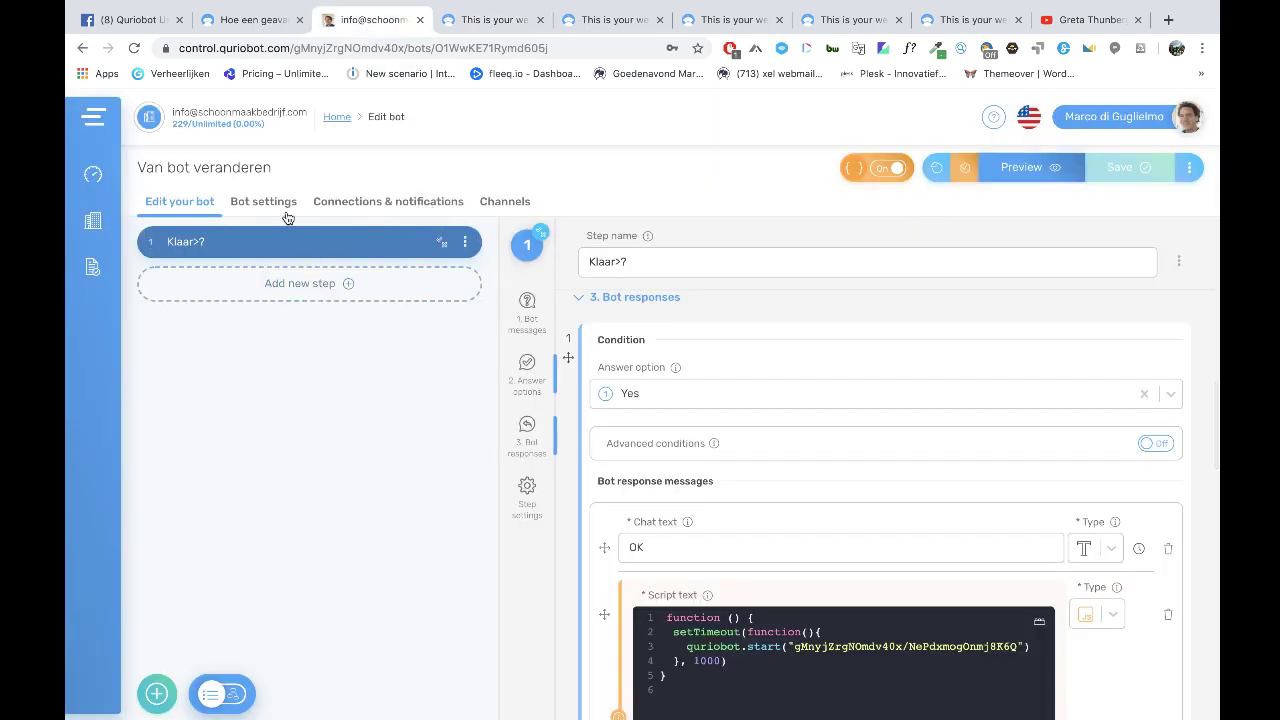
pyautogui.scroll(-1, 741, 466)
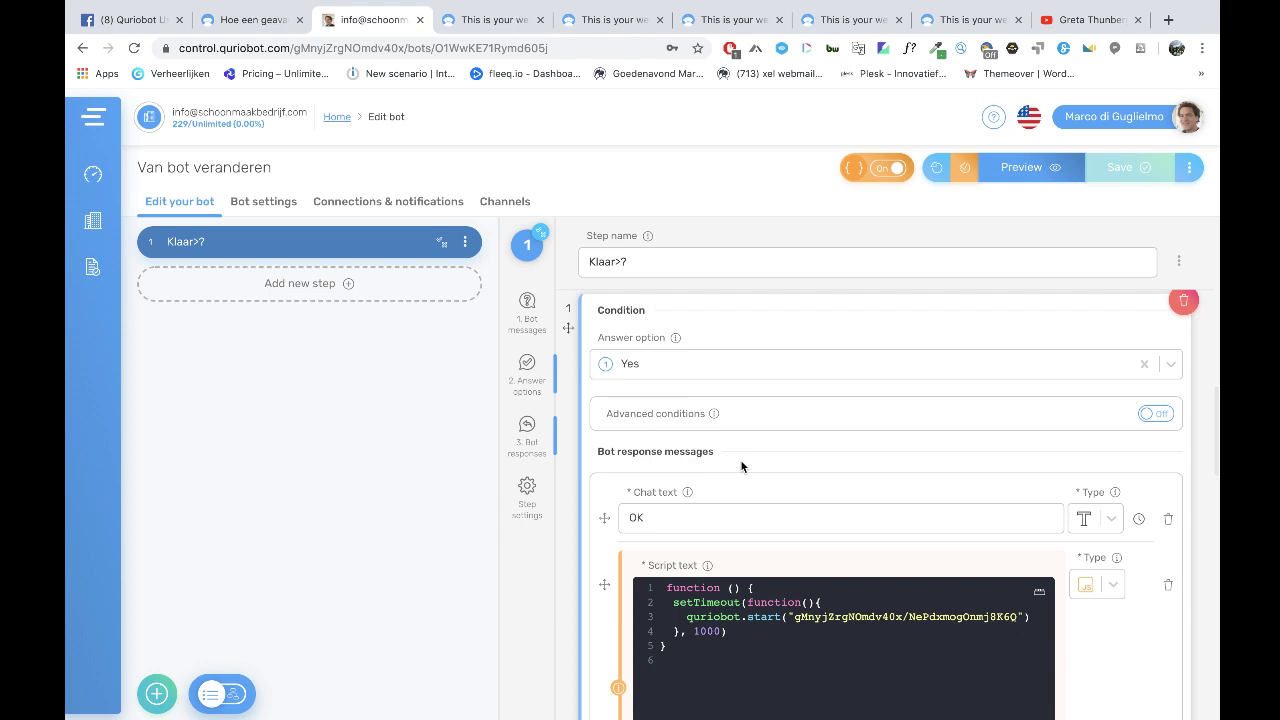
pyautogui.scroll(-1, 741, 466)
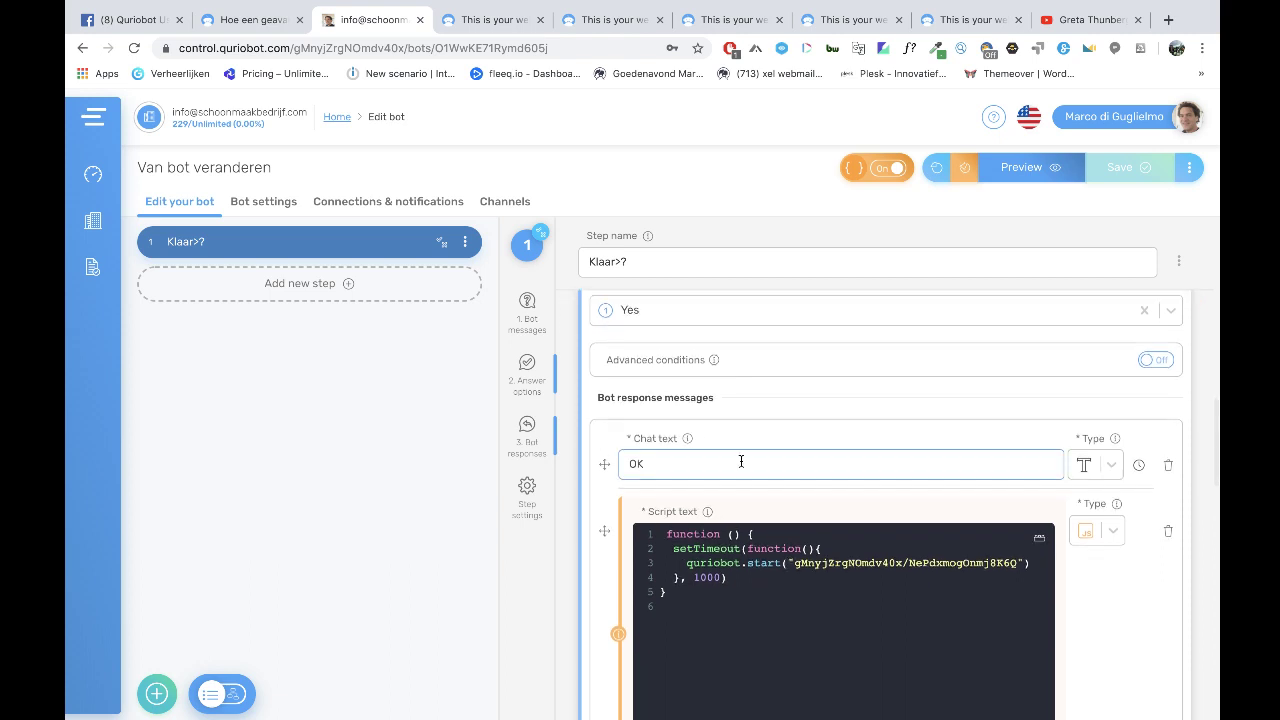
pyautogui.scroll(-1, 741, 463)
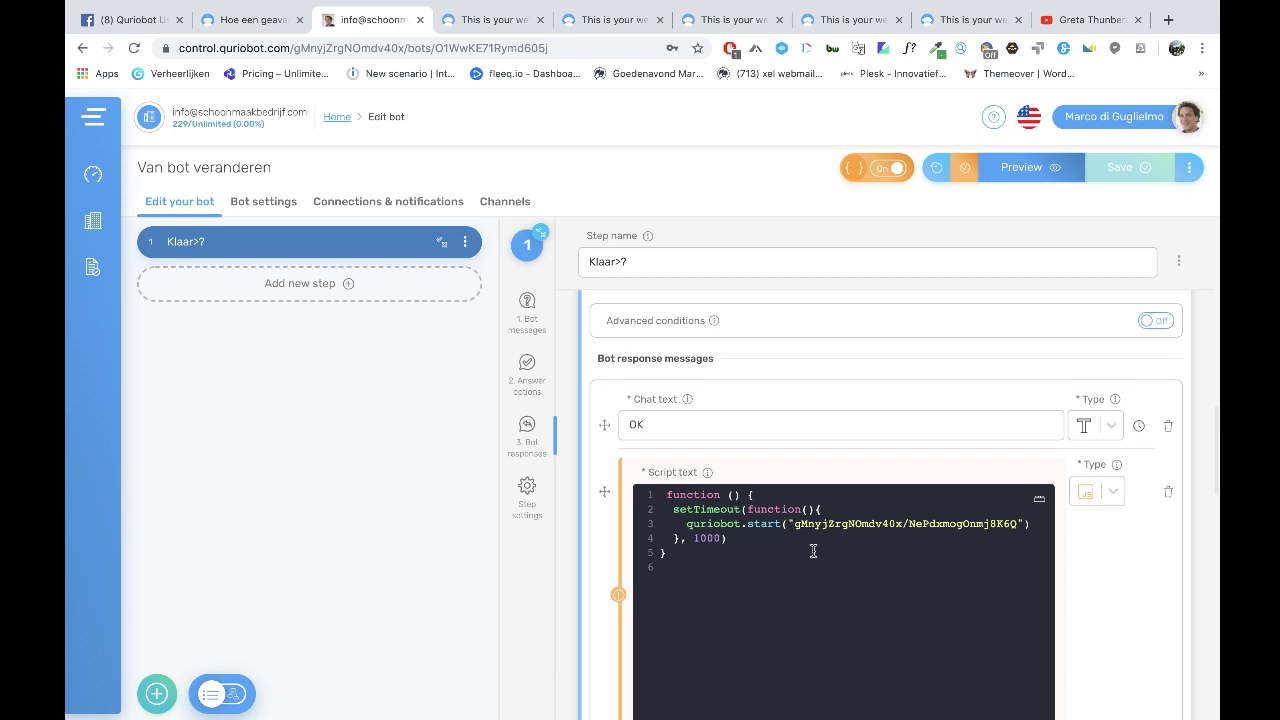
pyautogui.scroll(-1, 813, 551)
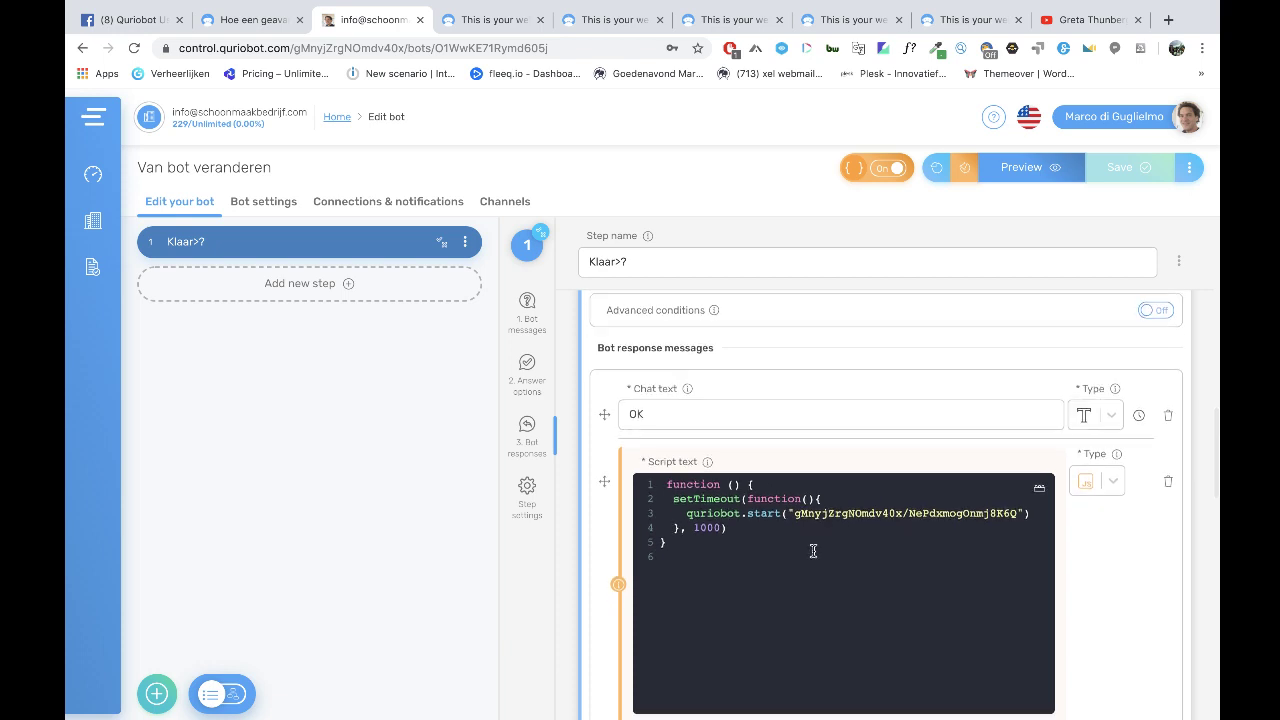
pyautogui.scroll(1, 813, 551)
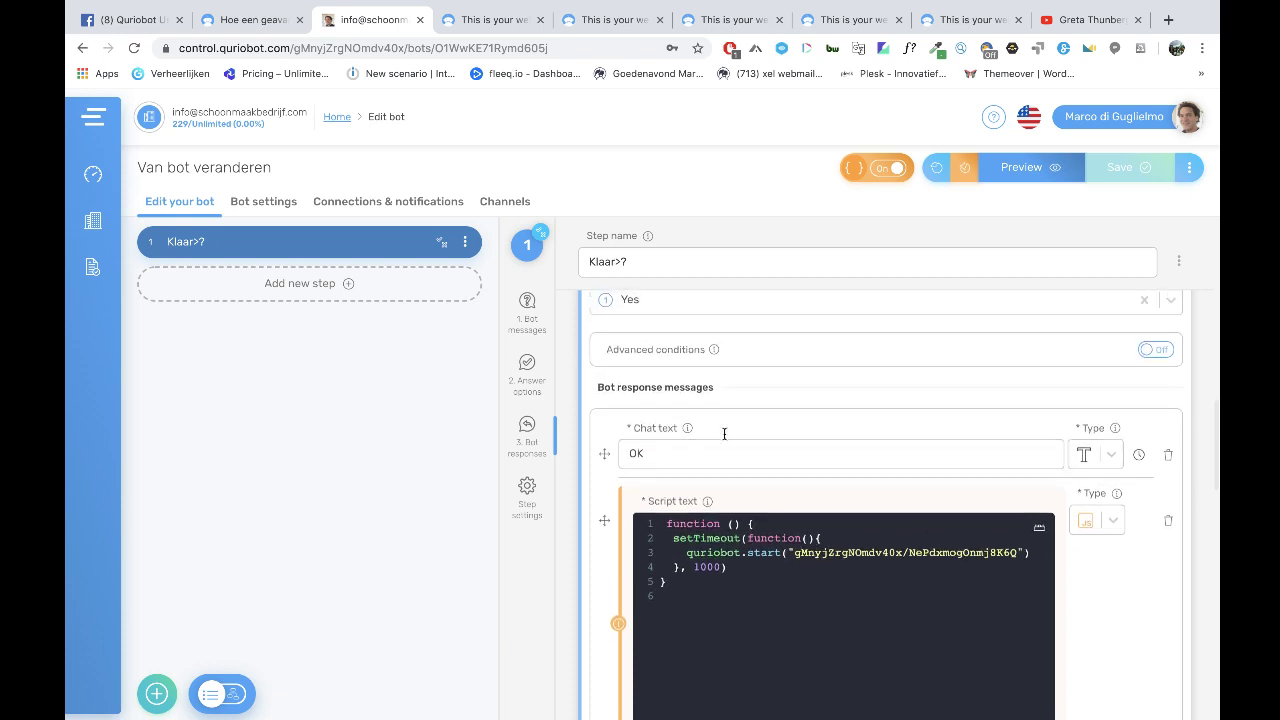
pyautogui.scroll(5, 711, 381)
pyautogui.scroll(6, 712, 385)
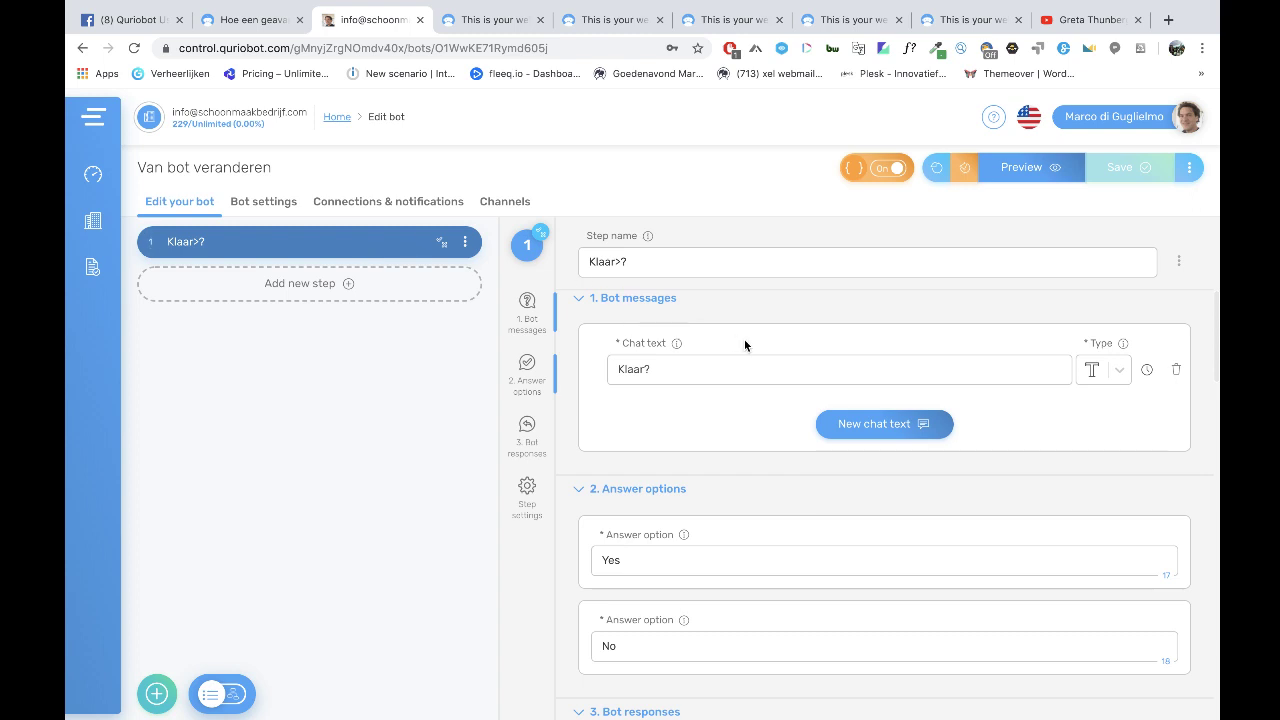
pyautogui.scroll(-3, 745, 345)
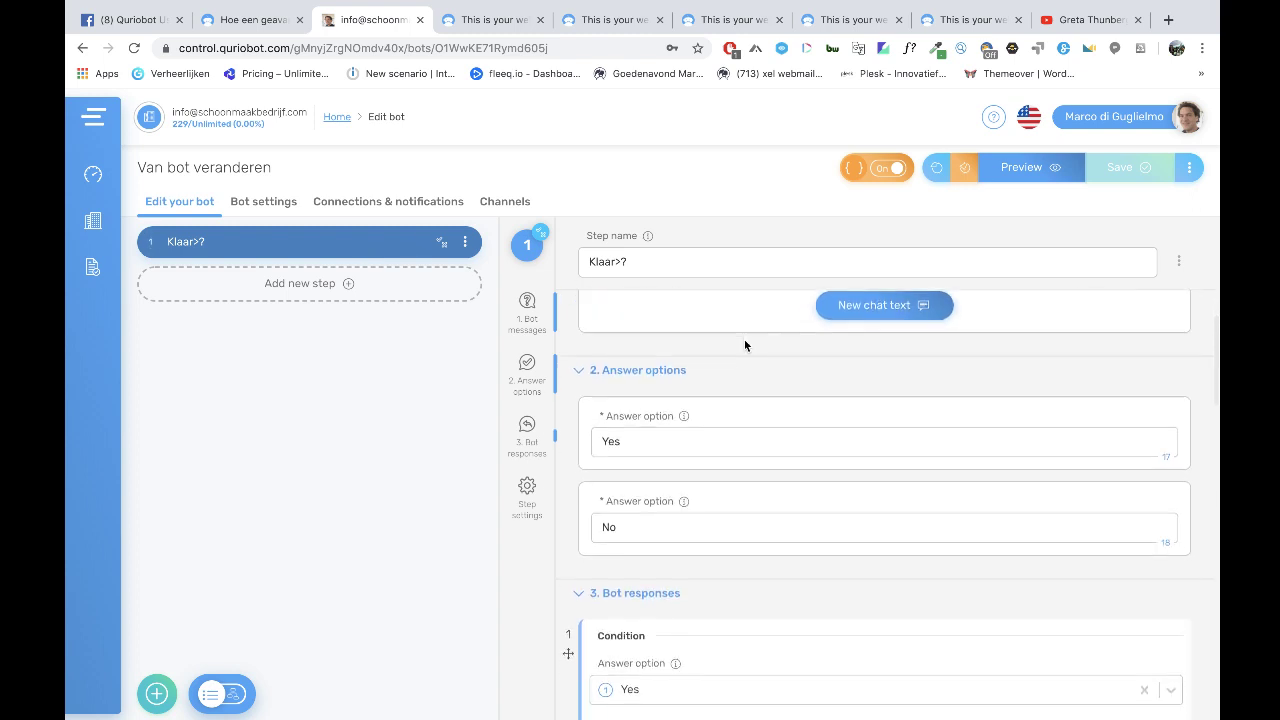
pyautogui.scroll(3, 745, 345)
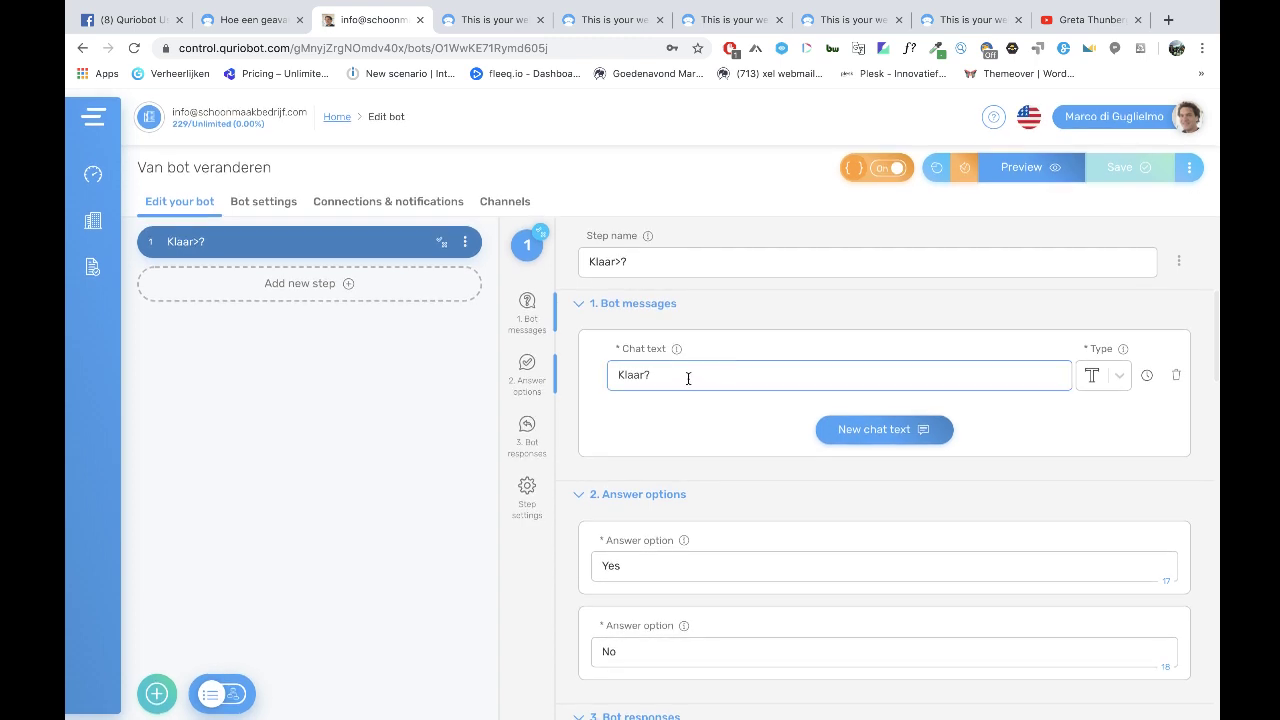
pyautogui.scroll(-5, 688, 380)
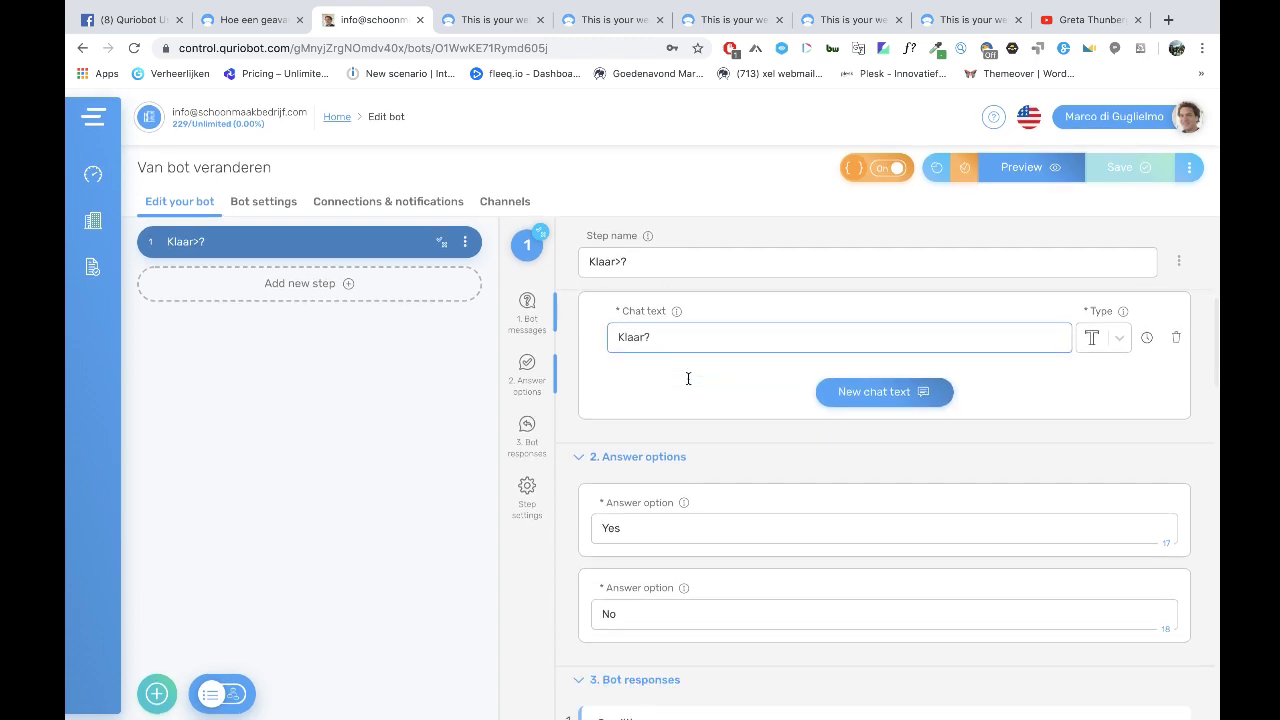
pyautogui.scroll(-2, 688, 380)
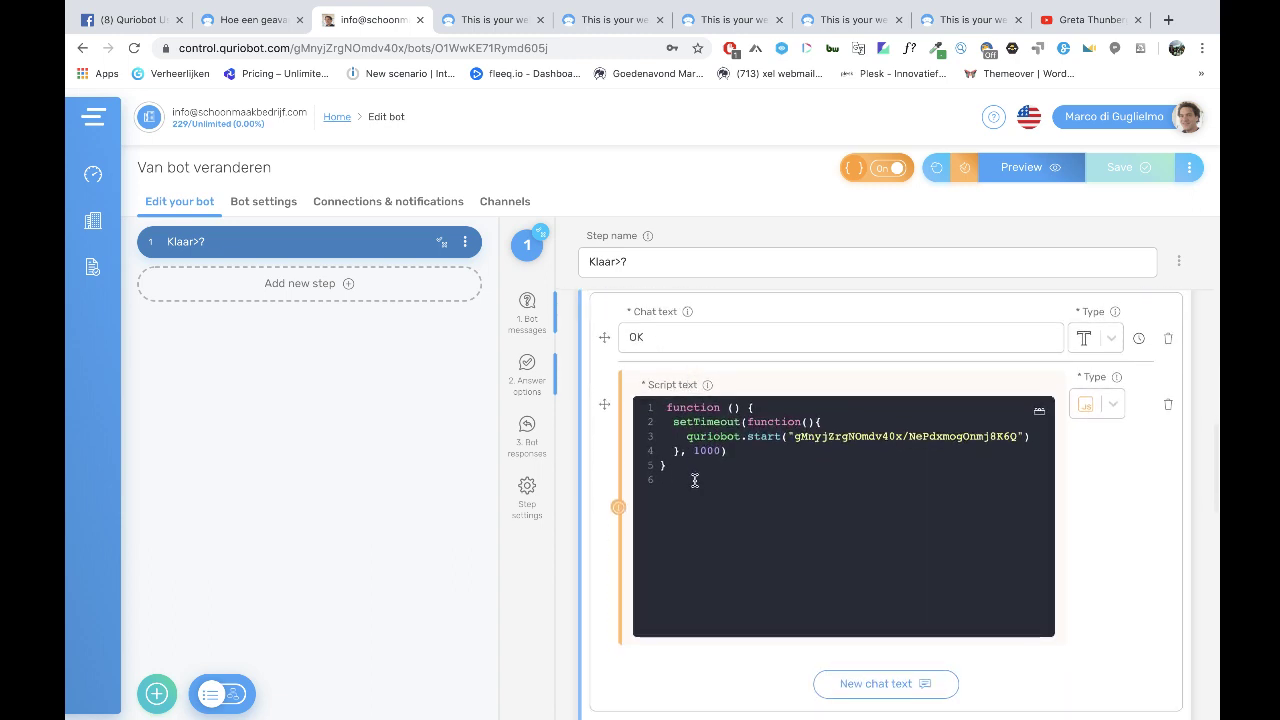
# Highlight the whole response script and the bot path passed to quriobot.start, and inspect the editor page's address.
pyautogui.moveTo(680, 479); pyautogui.dragTo(662, 412)
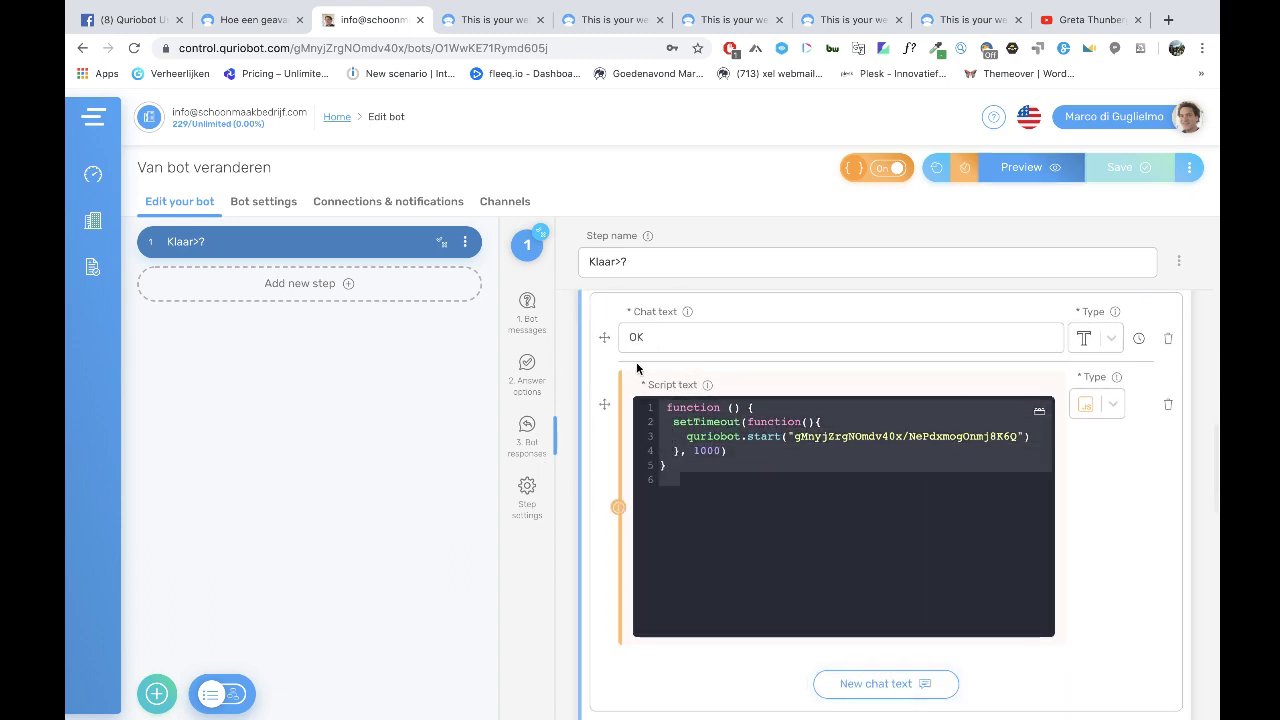
pyautogui.scroll(1, 642, 340)
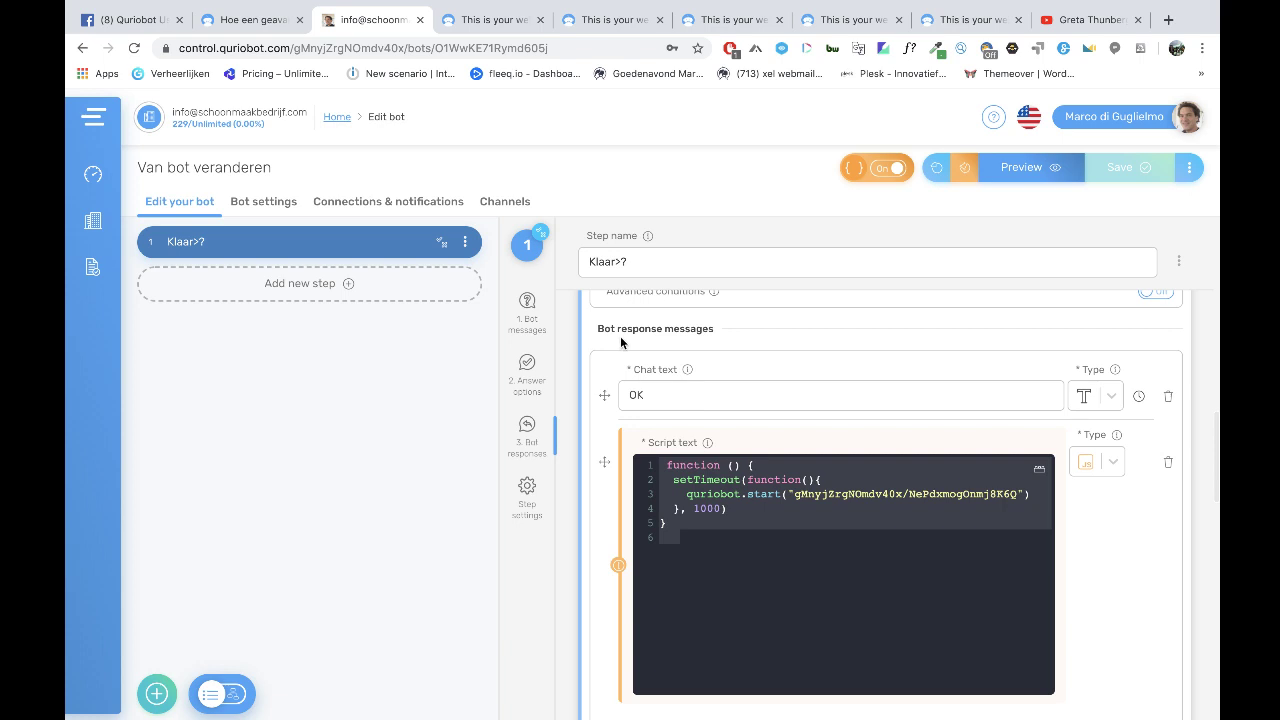
pyautogui.click(810, 540)
pyautogui.moveTo(796, 494); pyautogui.dragTo(1015, 494)
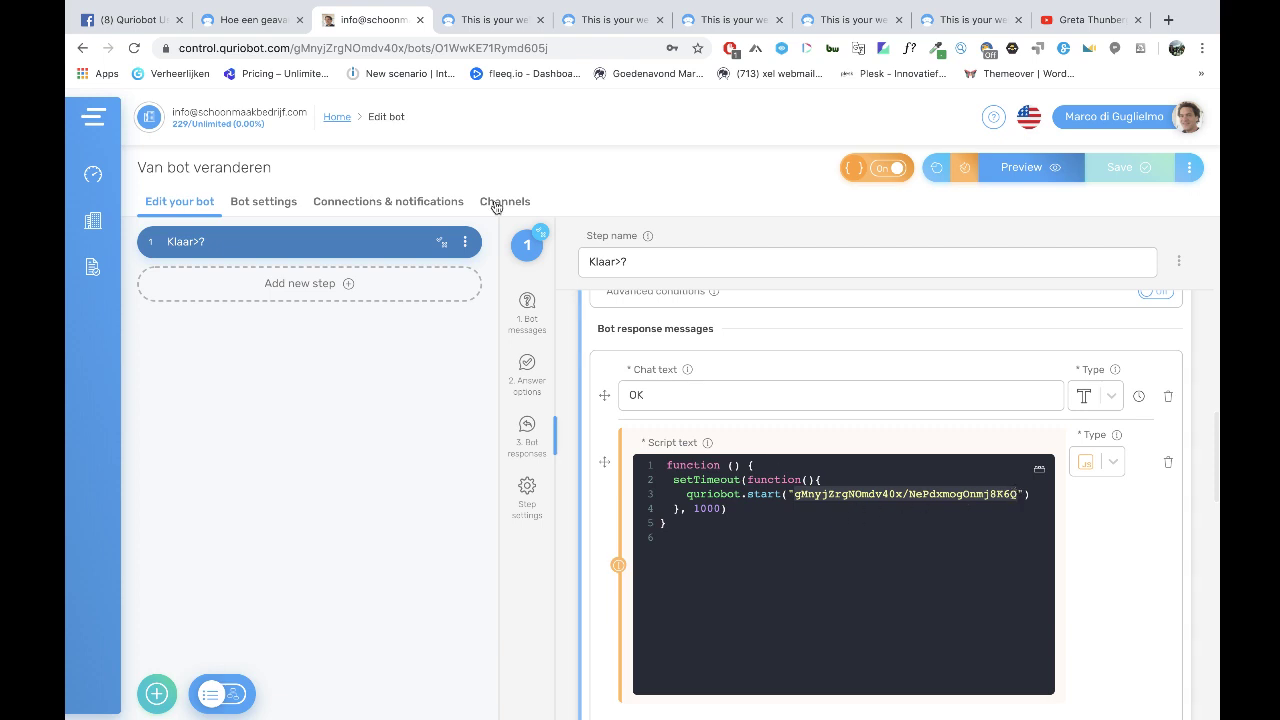
pyautogui.click(361, 48)
pyautogui.click(360, 48)
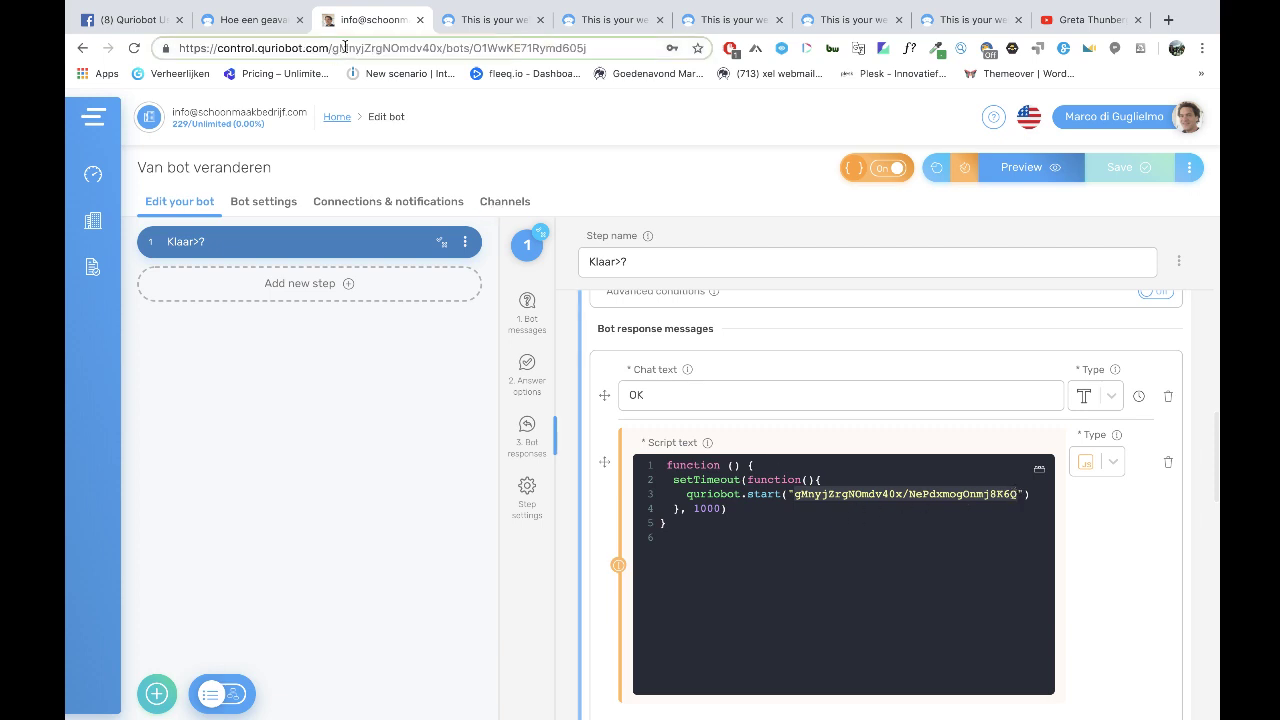
# Open the bot's embed code settings among its channels and select the bot path.
pyautogui.click(432, 206)
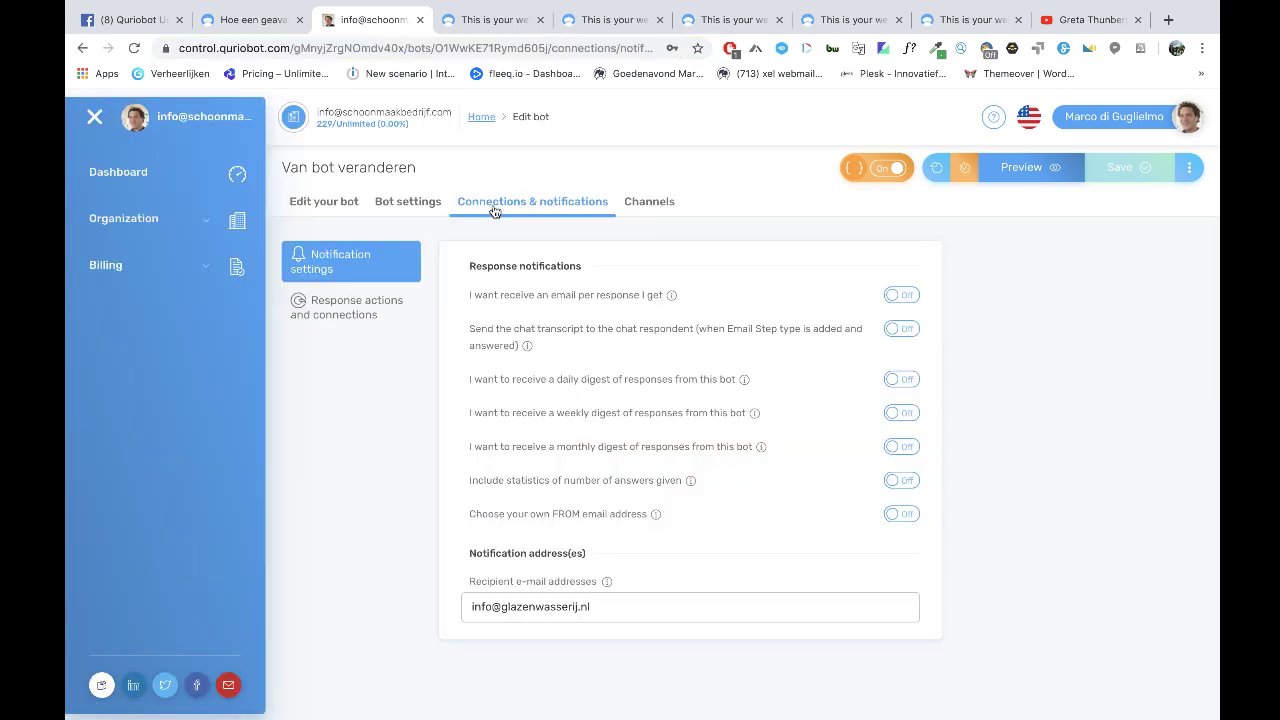
pyautogui.click(345, 309)
pyautogui.click(650, 203)
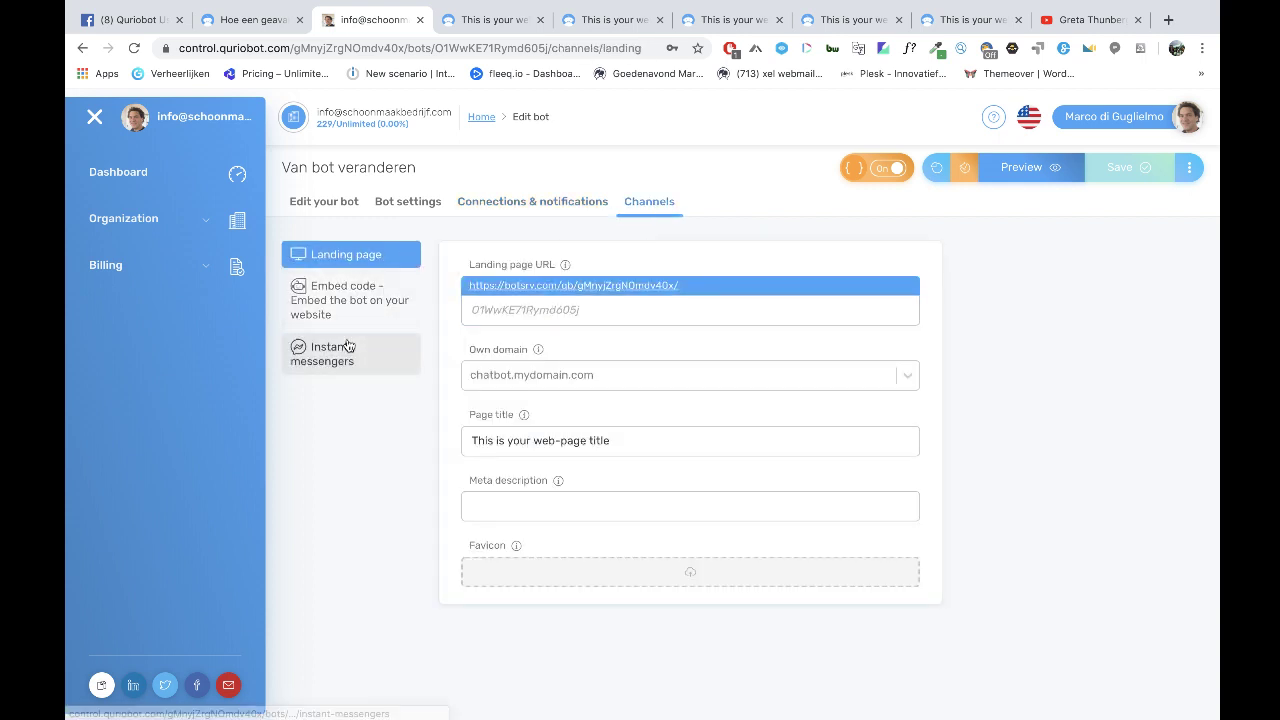
pyautogui.click(358, 305)
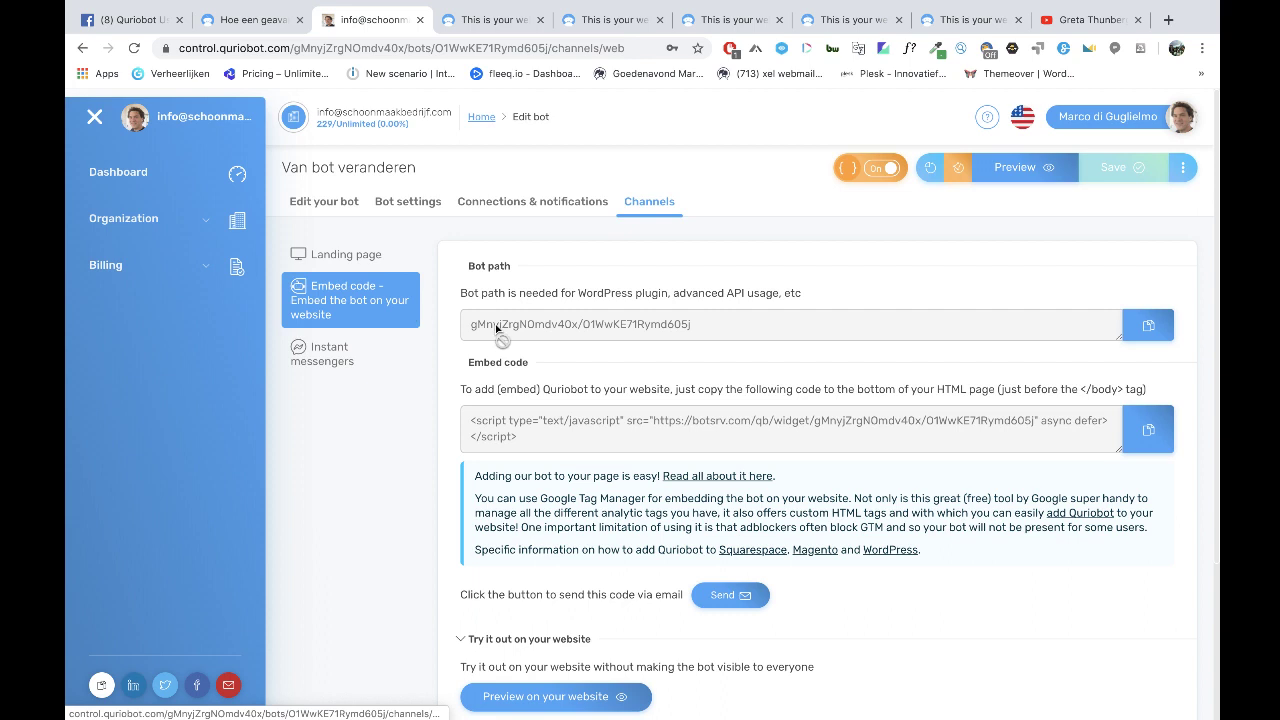
pyautogui.moveTo(686, 325); pyautogui.dragTo(460, 70)
# Expand the page's full address and mark the bots segment between the two parts of the bot path.
pyautogui.click(434, 50)
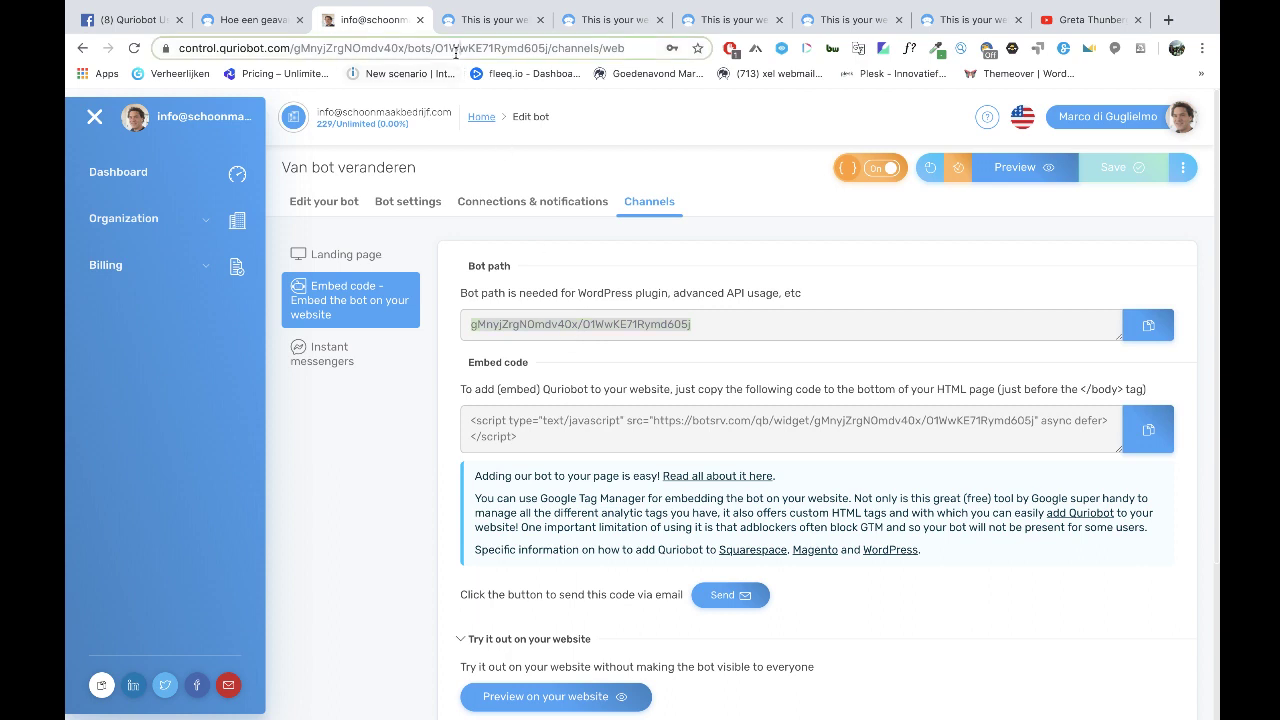
pyautogui.click(433, 48)
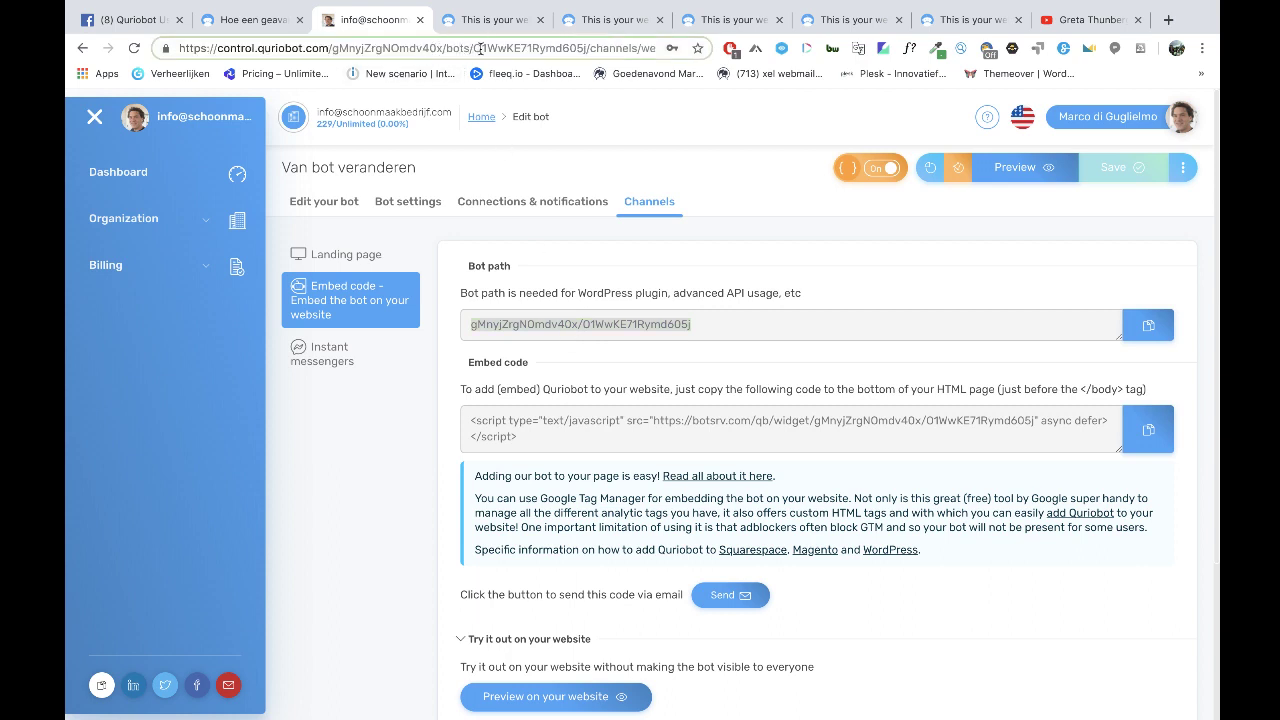
pyautogui.moveTo(469, 48); pyautogui.dragTo(442, 48)
# Go to the dashboard, look through the list of bots and open its second page.
pyautogui.click(160, 180)
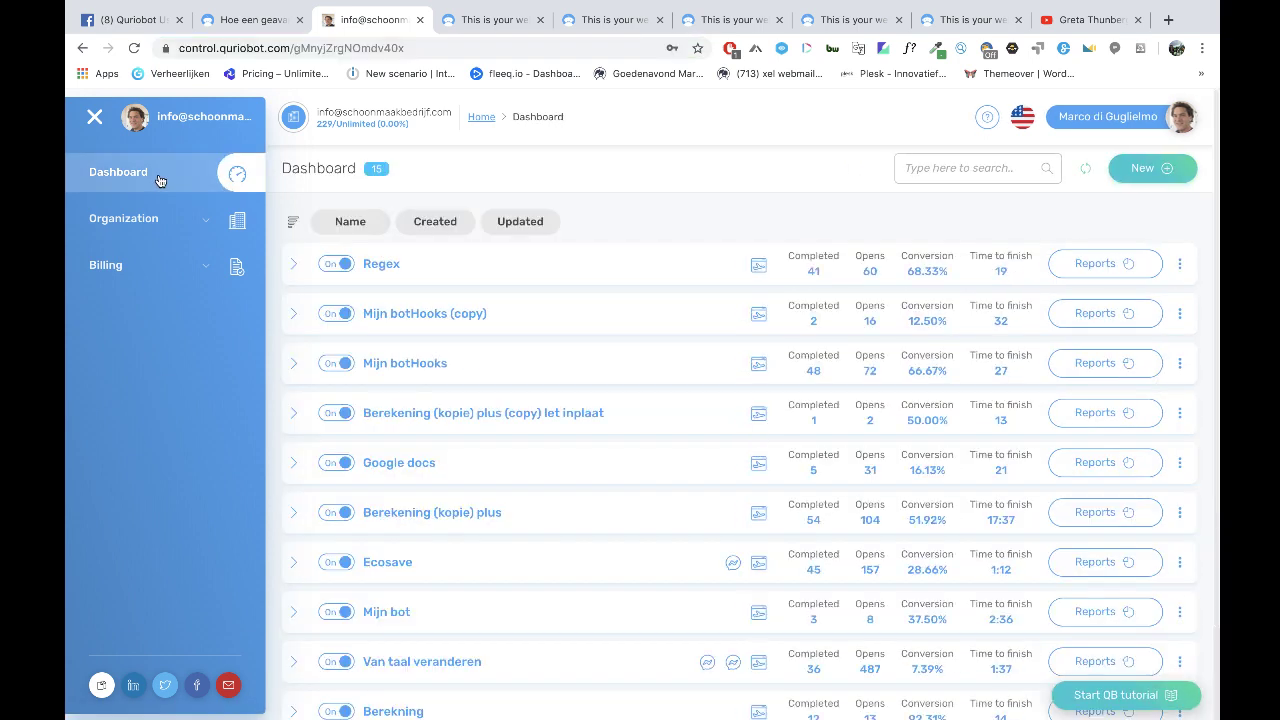
pyautogui.scroll(-3, 587, 399)
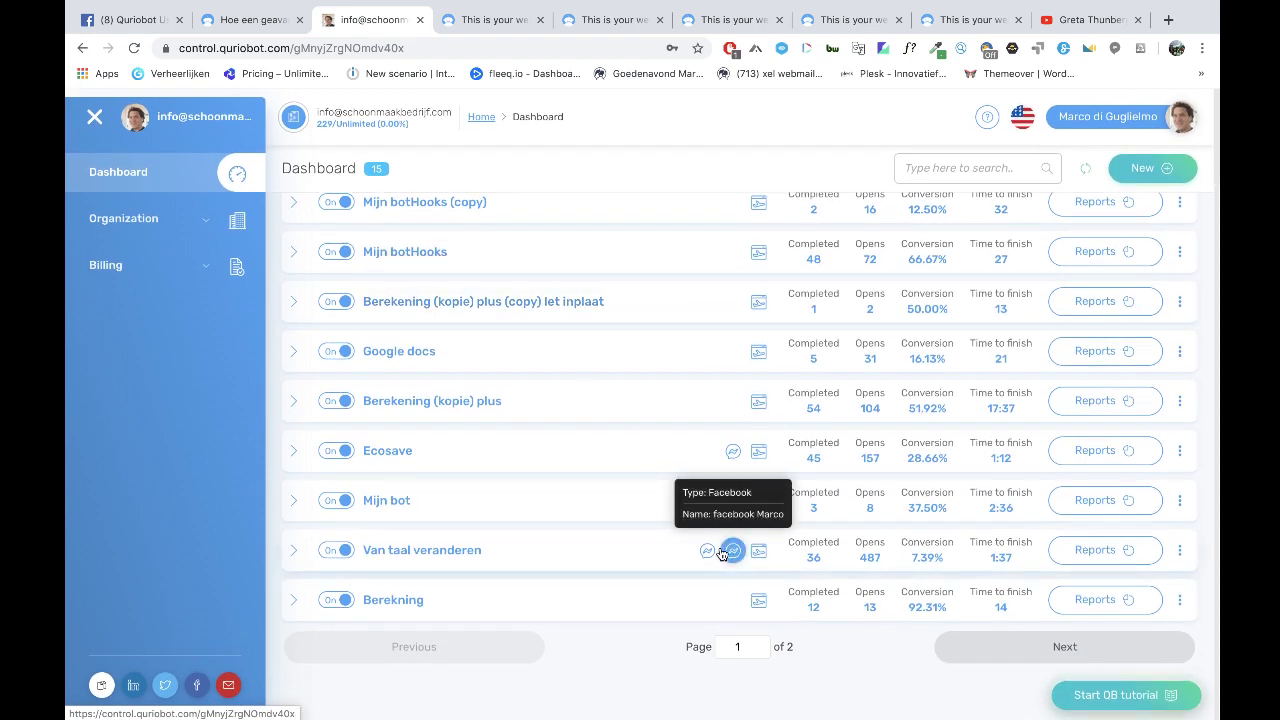
pyautogui.scroll(2, 722, 553)
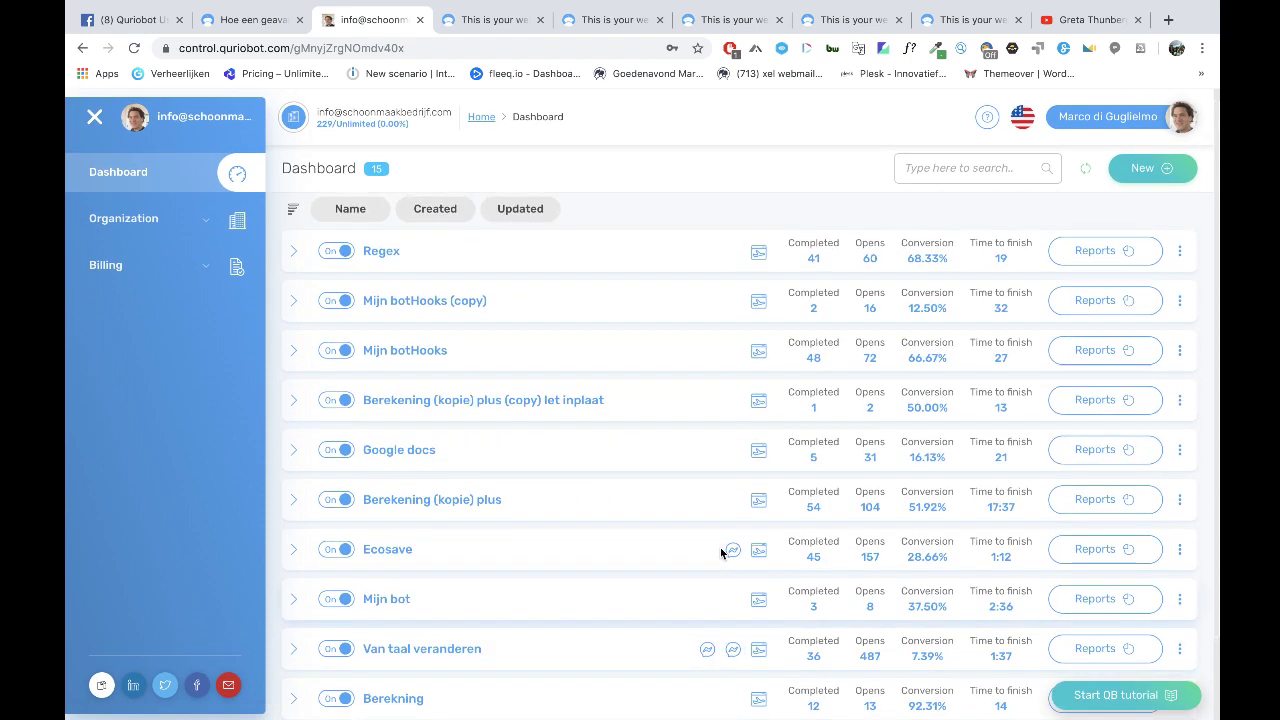
pyautogui.scroll(-1, 720, 553)
pyautogui.scroll(-2, 722, 552)
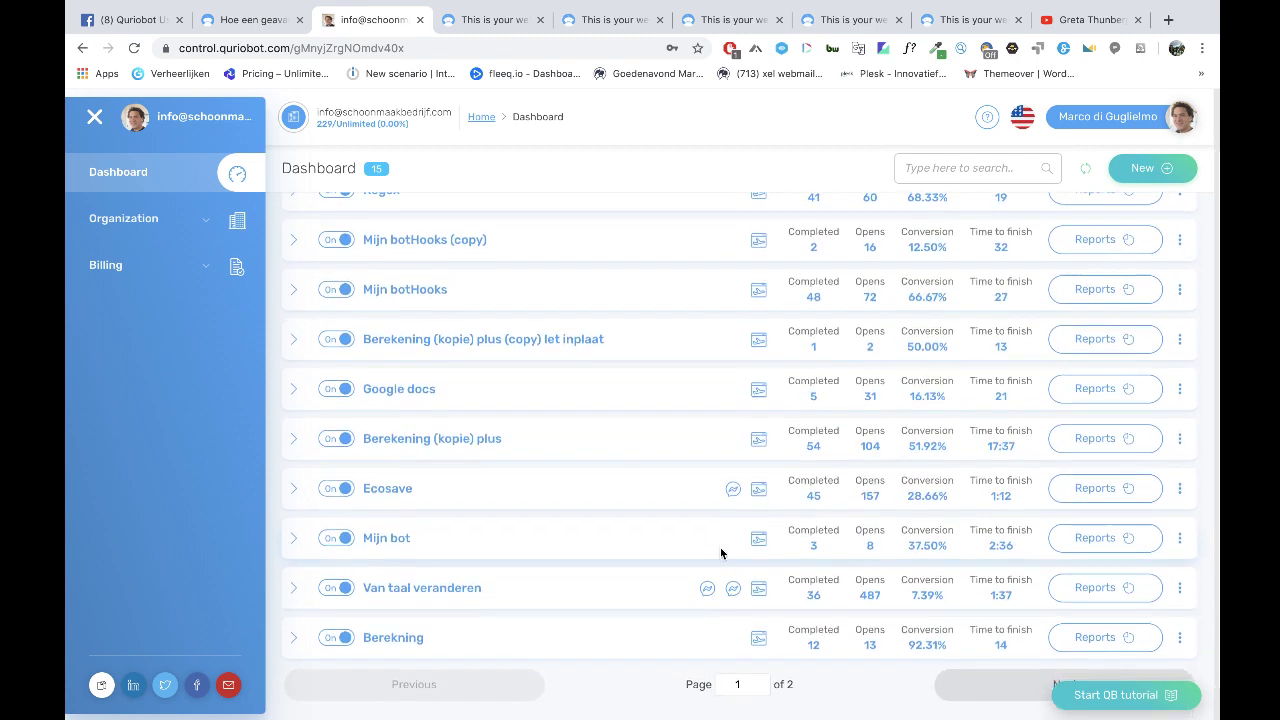
pyautogui.click(1074, 652)
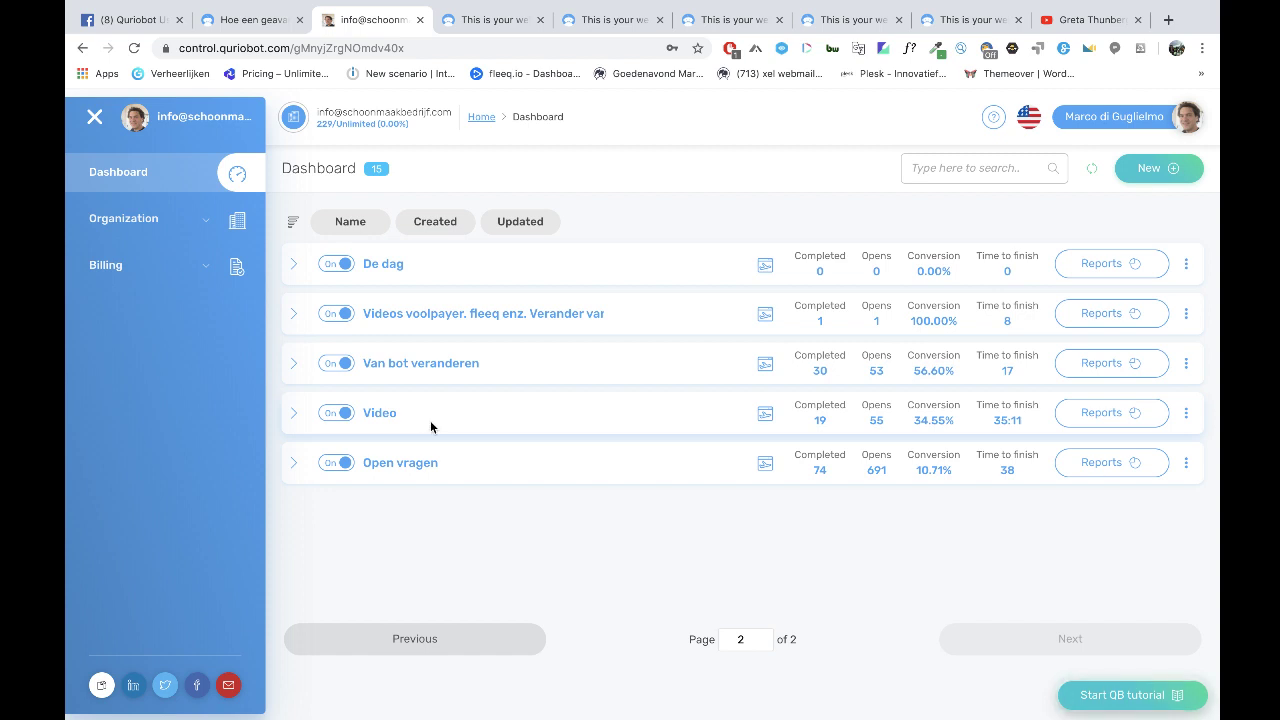
# Return to the first page of the bot list and open the Van taal veranderen bot.
pyautogui.click(396, 640)
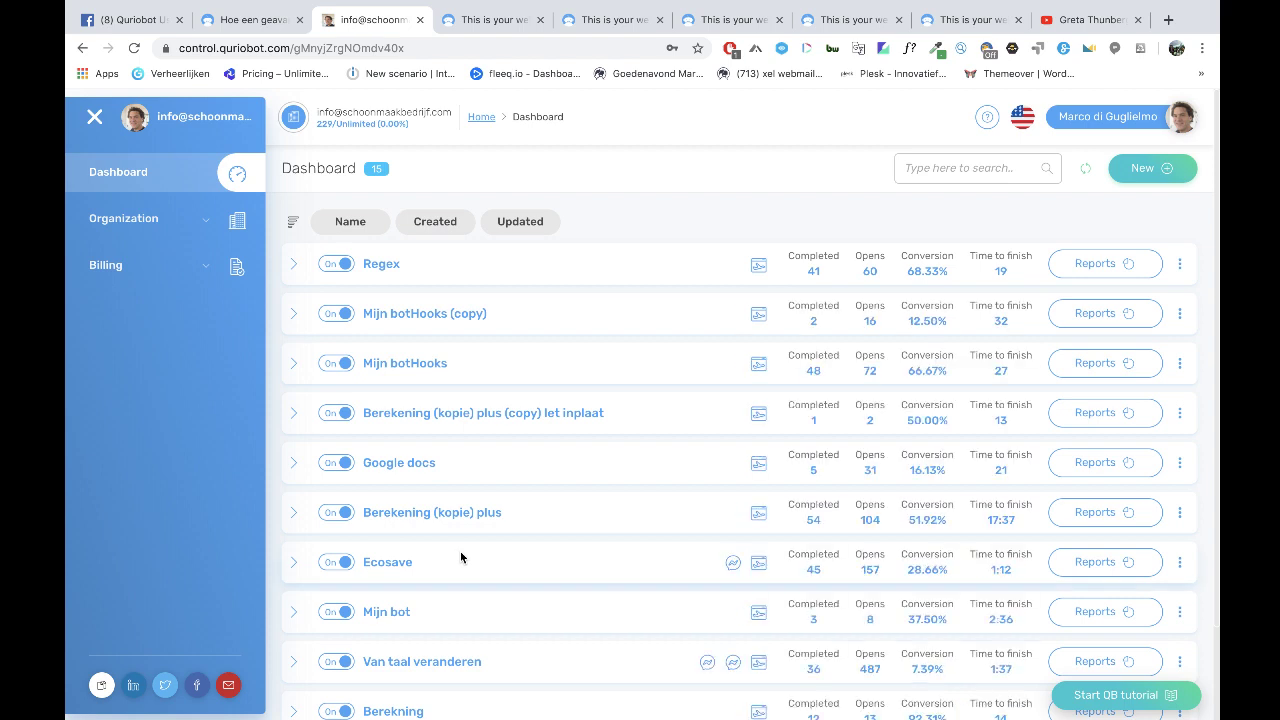
pyautogui.scroll(-2, 460, 557)
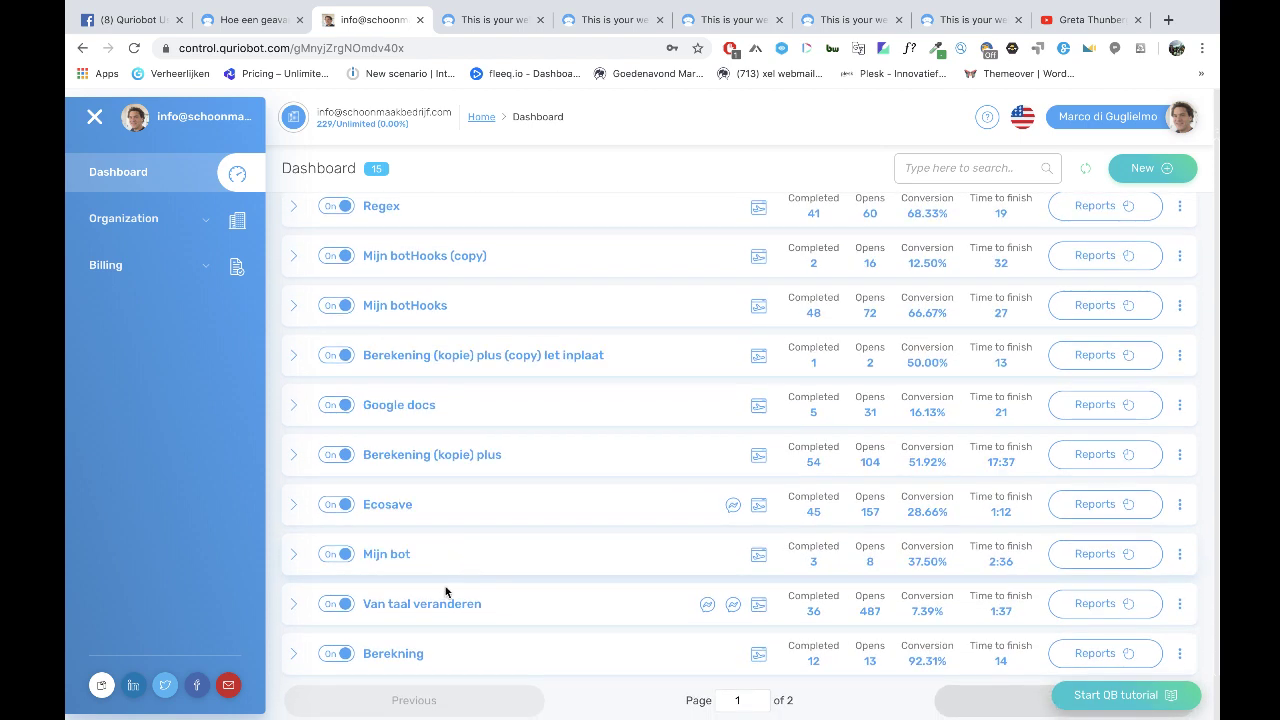
pyautogui.click(437, 605)
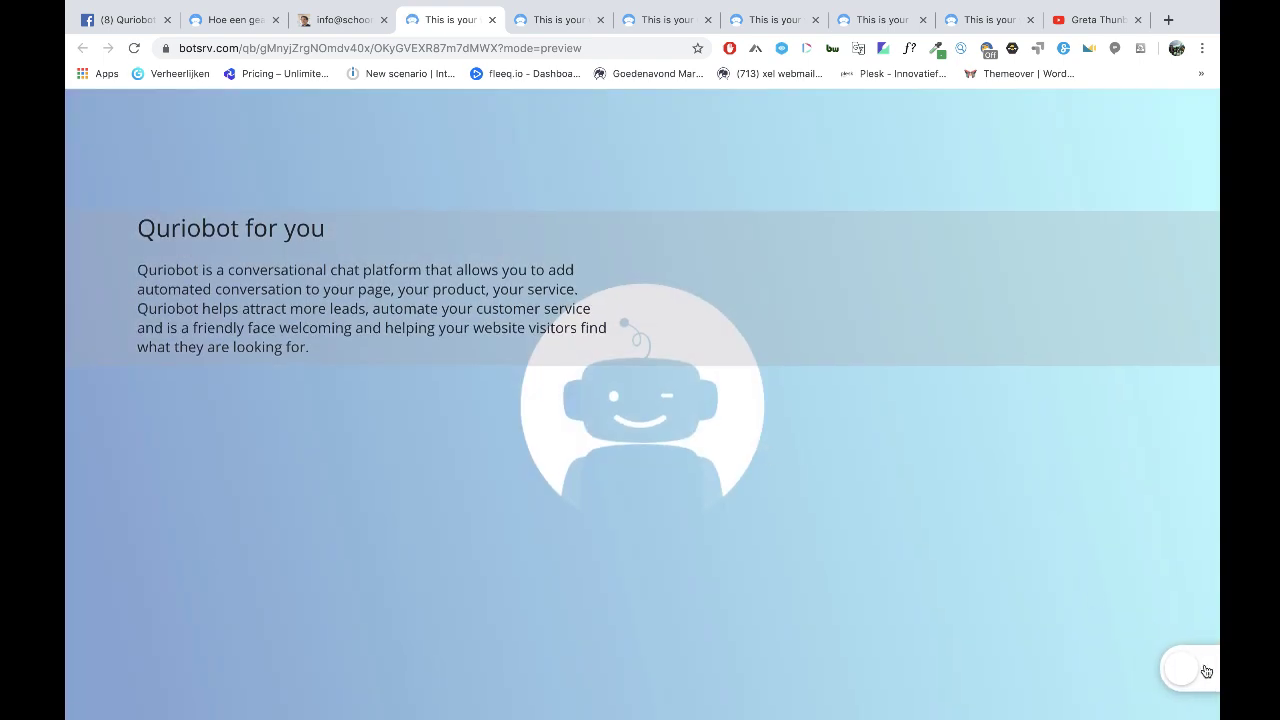
# Run the bot's preview chat, answering Yes to another language, choosing English and answering No to going back to Dutch.
pyautogui.click(1188, 681)
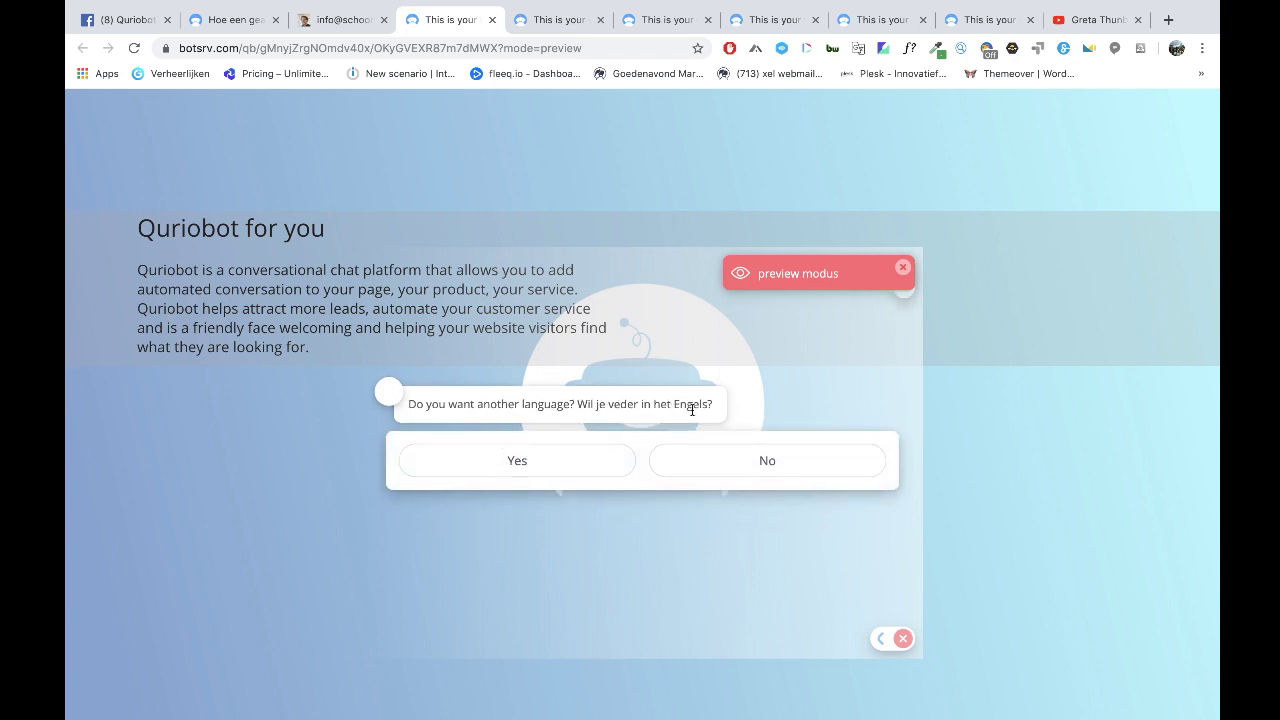
pyautogui.moveTo(576, 407); pyautogui.dragTo(714, 418)
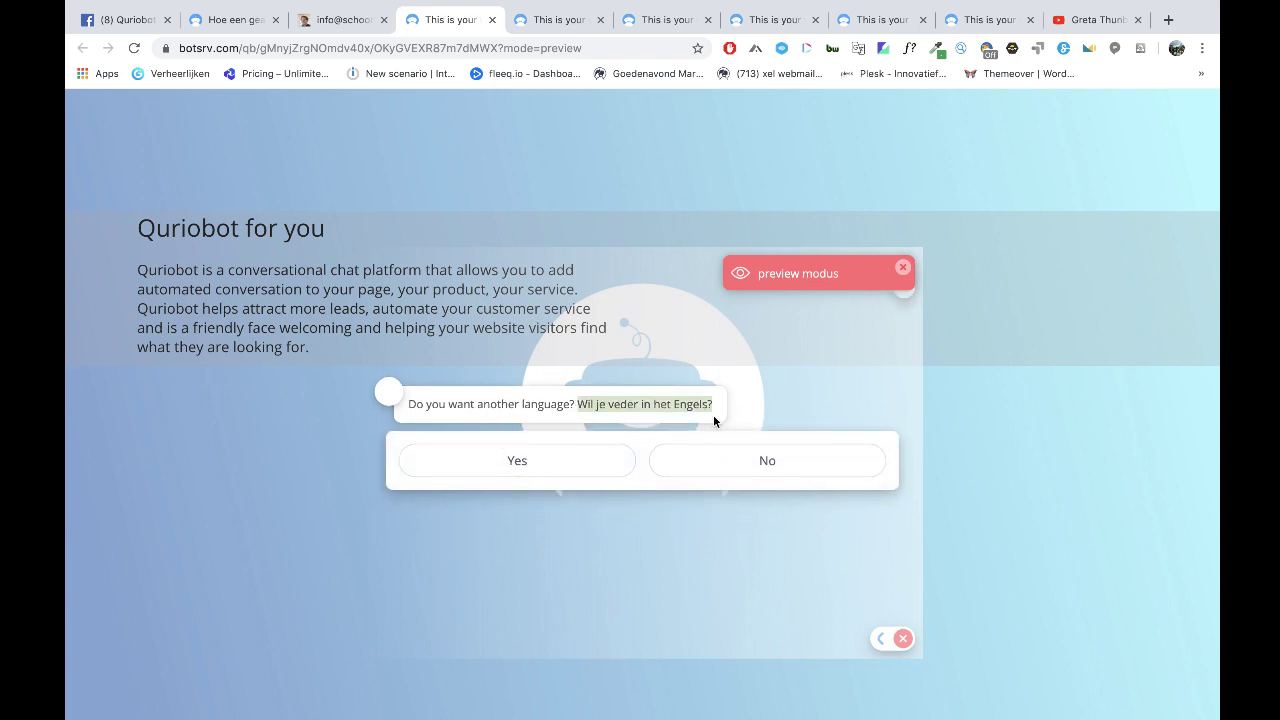
pyautogui.click(537, 554)
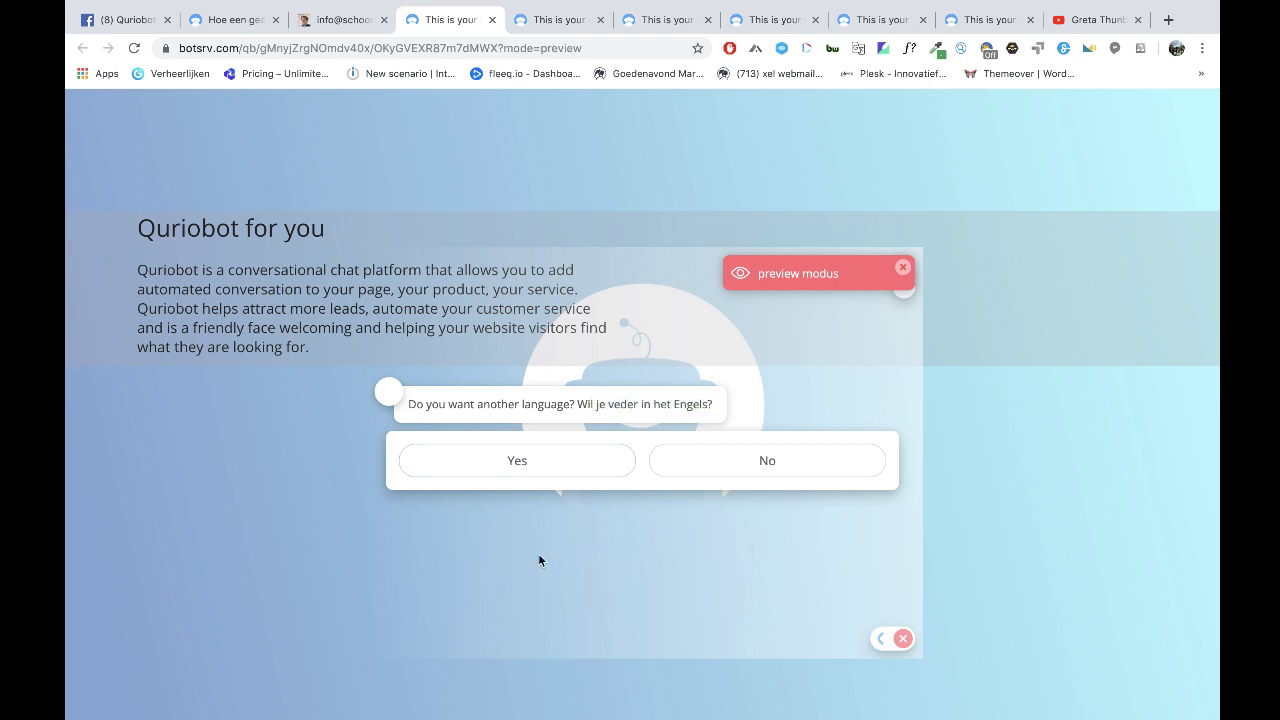
pyautogui.click(507, 458)
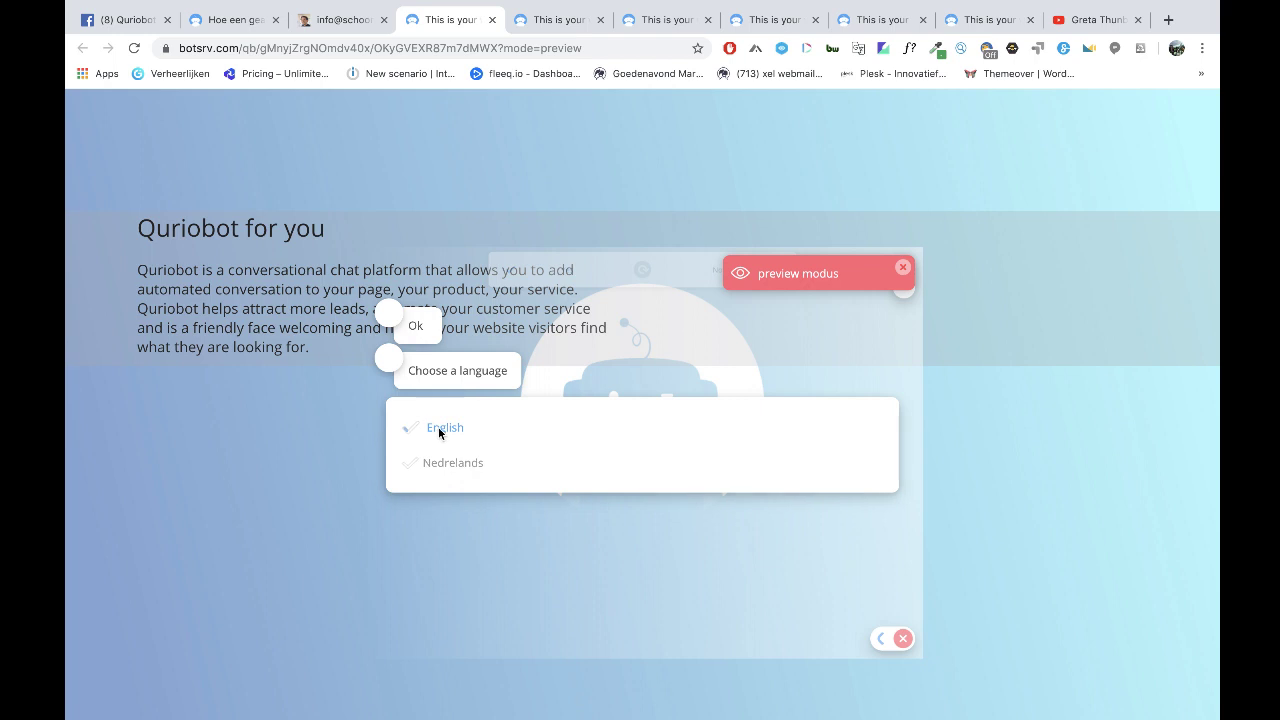
pyautogui.click(440, 430)
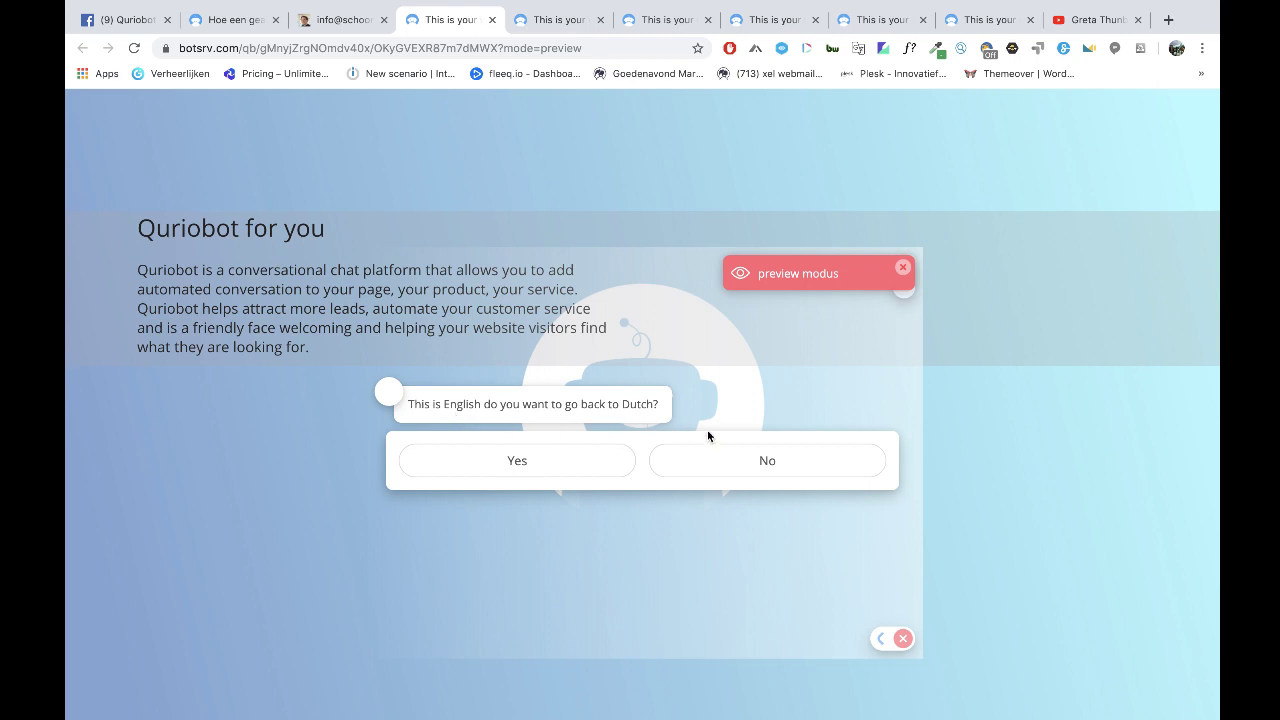
pyautogui.click(754, 462)
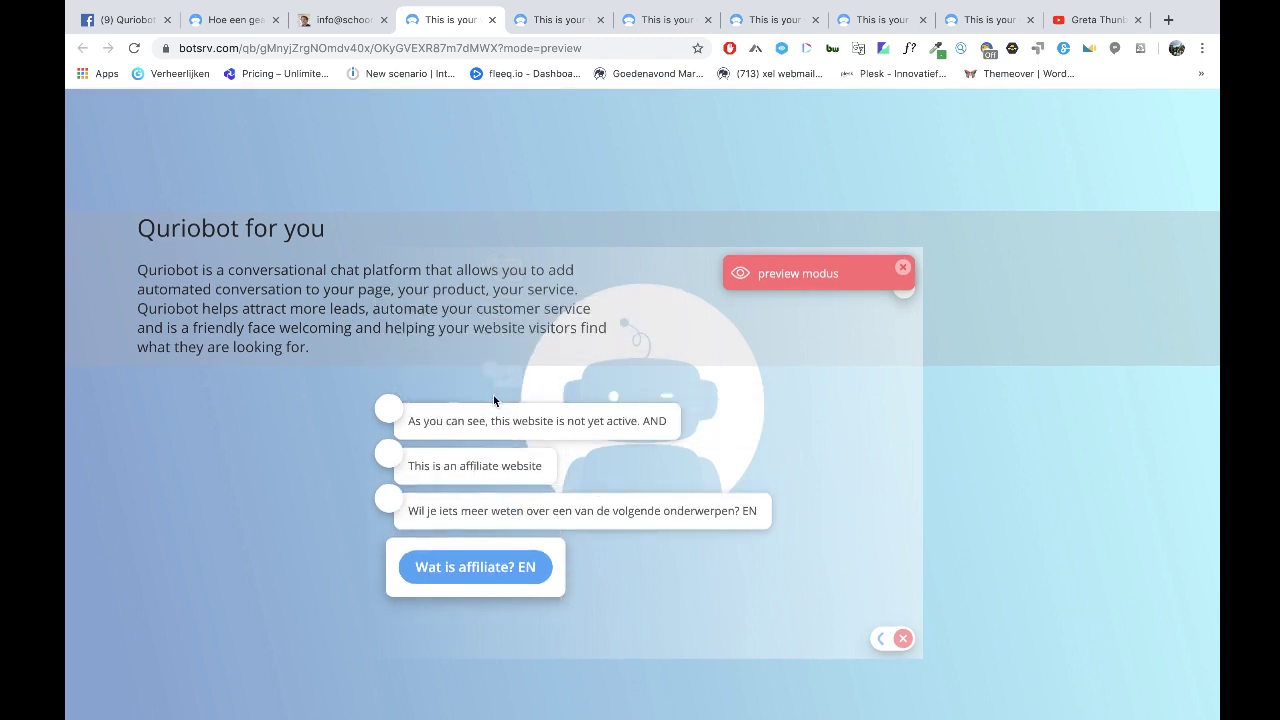
pyautogui.scroll(3, 493, 395)
# Return to the bot editor and review the Start step's messages, answer options and the response to Yes.
pyautogui.click(346, 20)
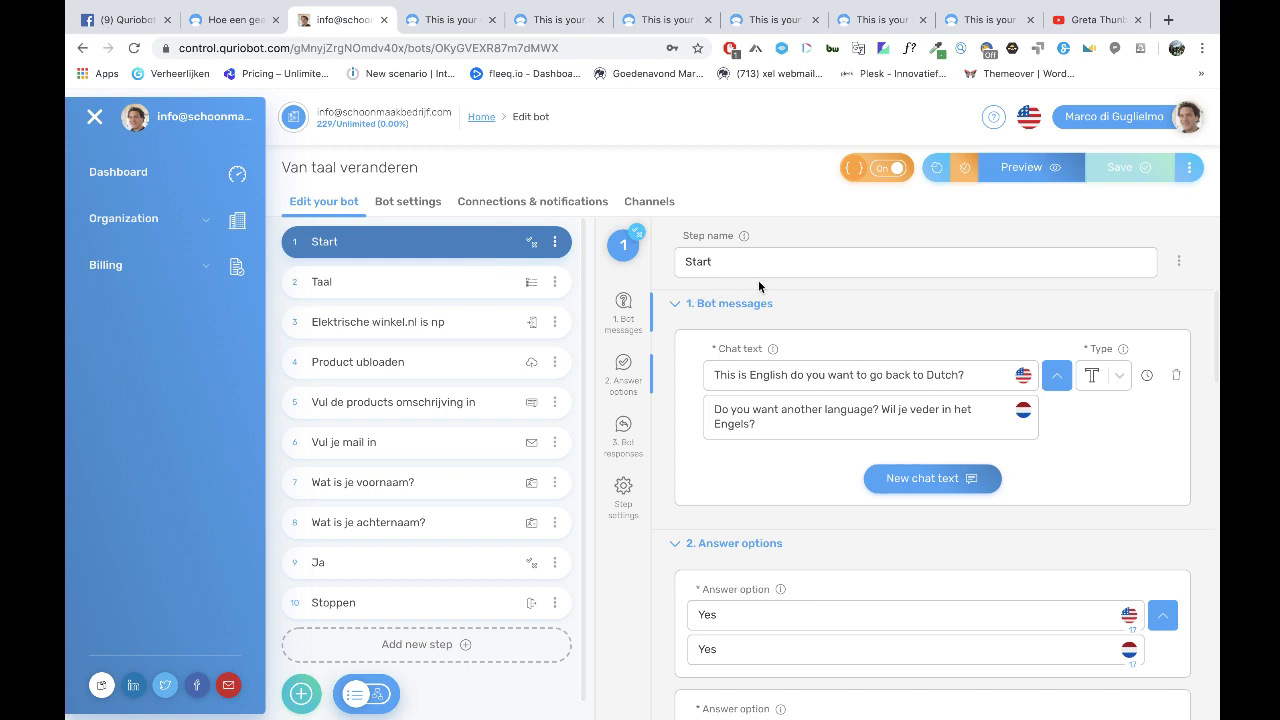
pyautogui.scroll(-2, 731, 452)
pyautogui.scroll(-5, 748, 561)
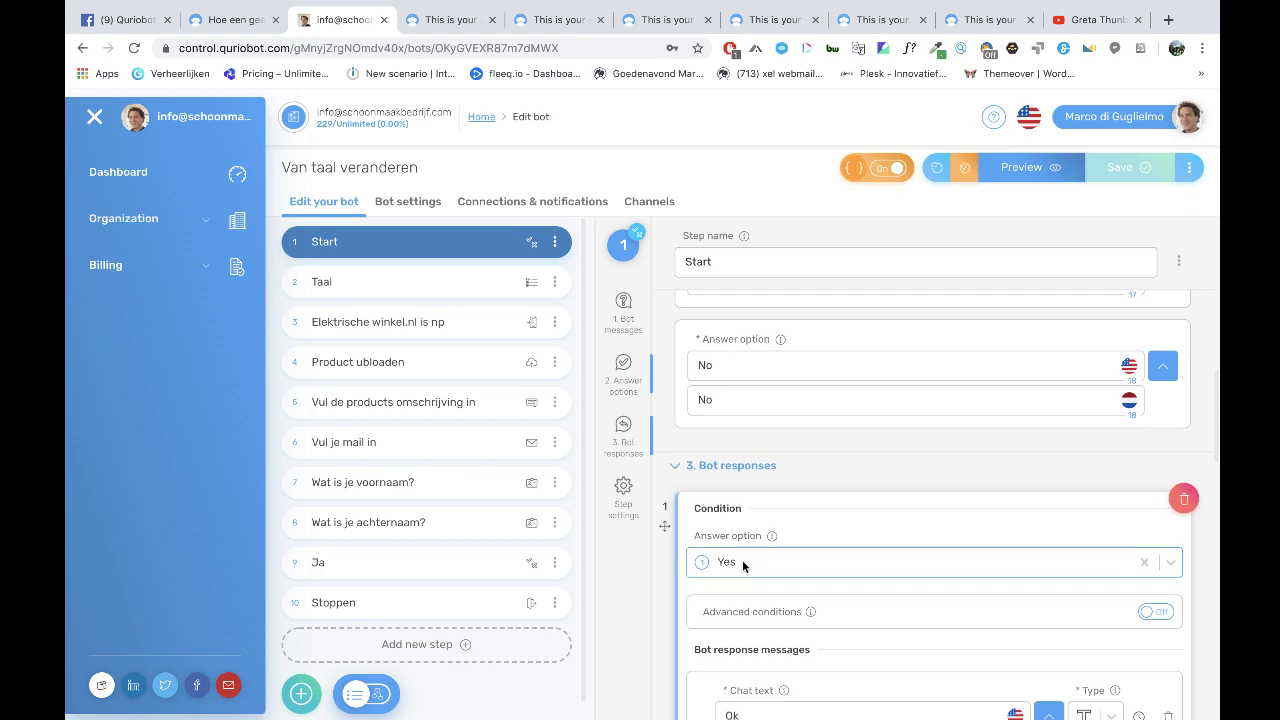
pyautogui.scroll(-2, 756, 566)
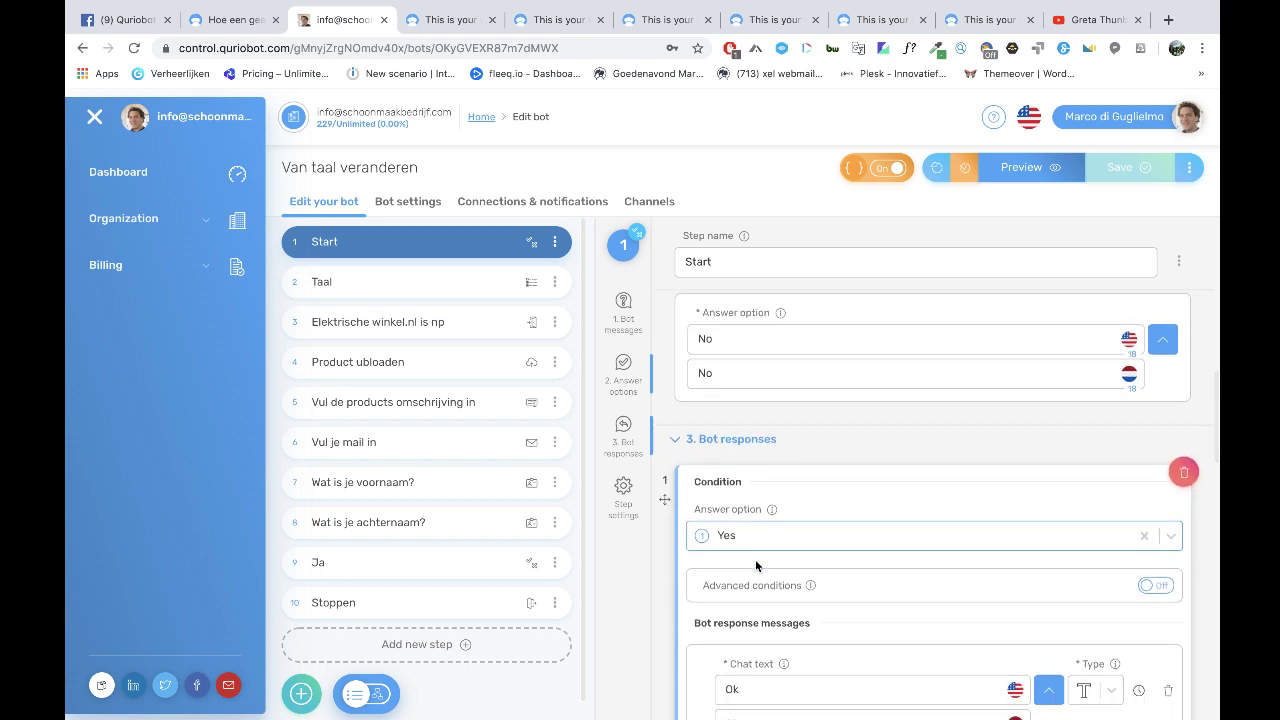
pyautogui.scroll(-2, 756, 566)
pyautogui.scroll(-2, 756, 566)
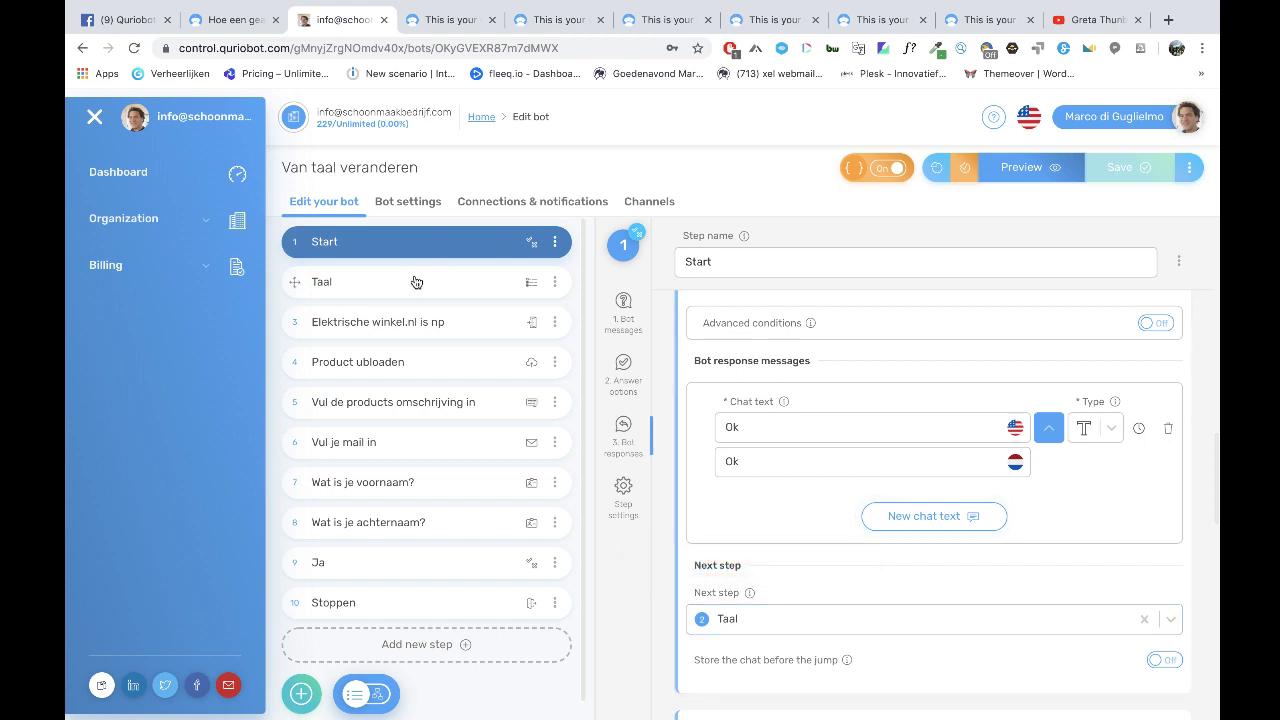
# Open the Taal step, review its language answer options and highlight the whole response script for English.
pyautogui.click(353, 286)
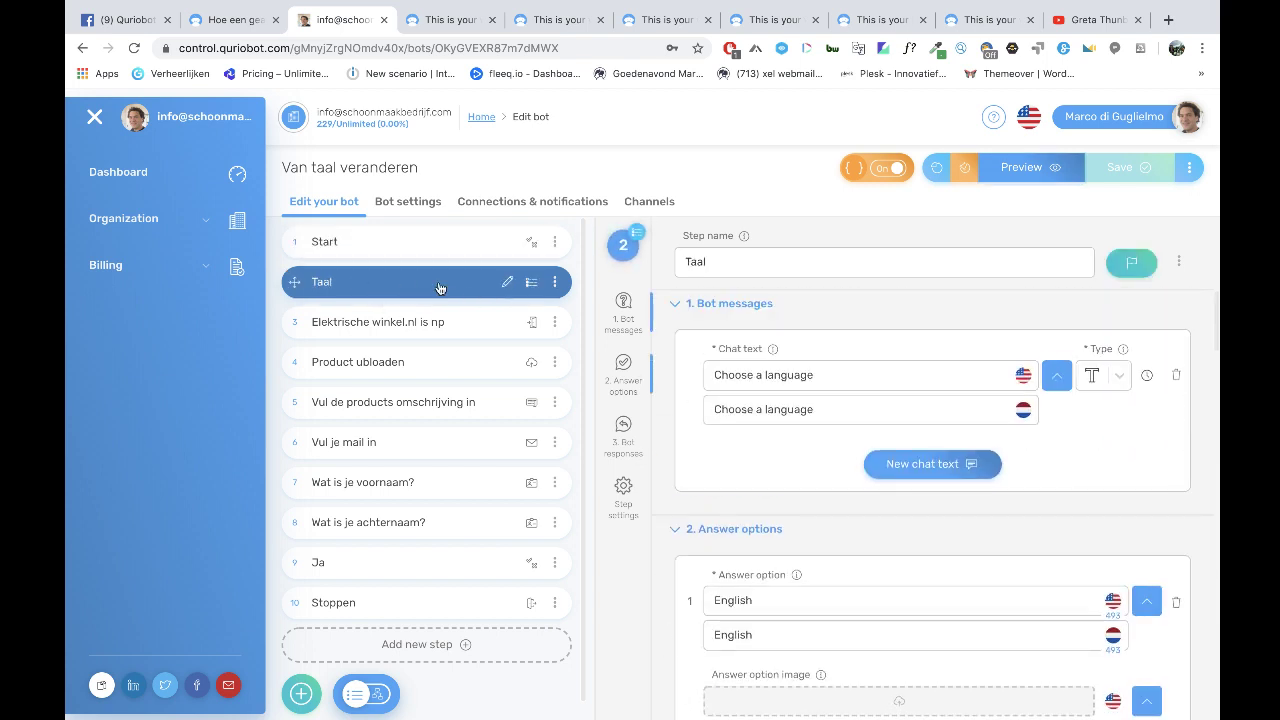
pyautogui.scroll(-1, 746, 348)
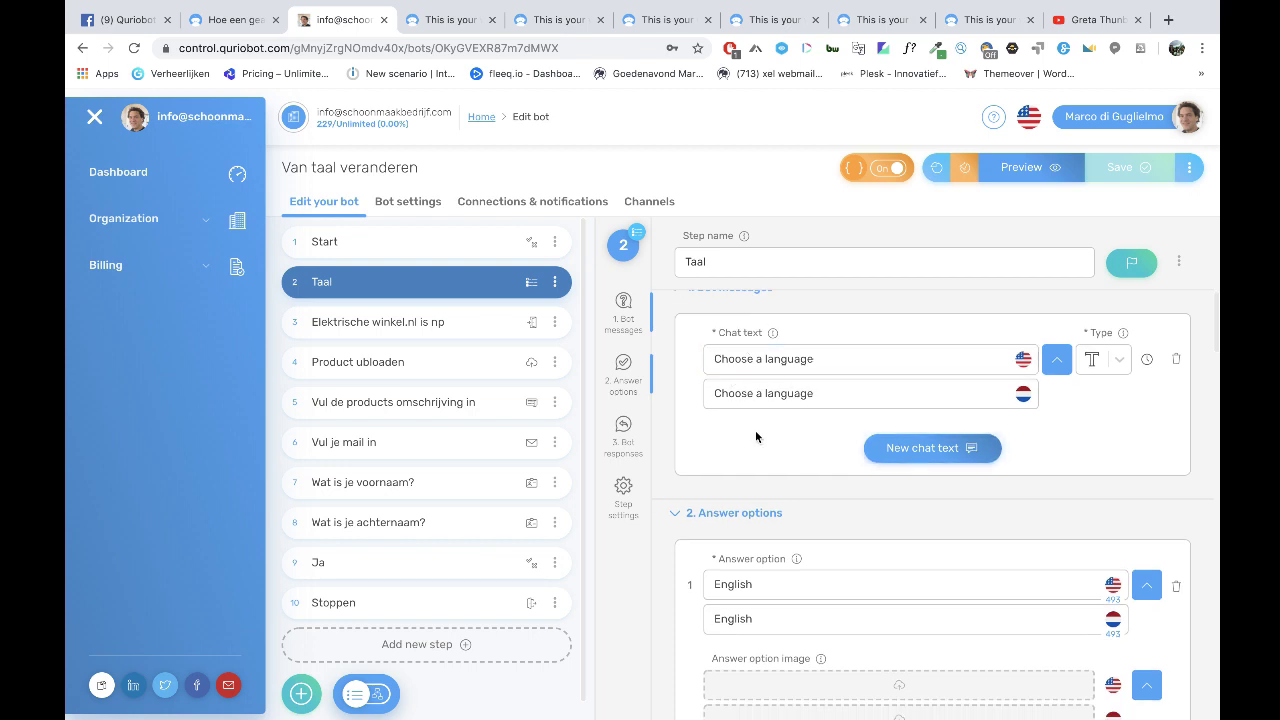
pyautogui.scroll(-3, 755, 432)
pyautogui.click(757, 475)
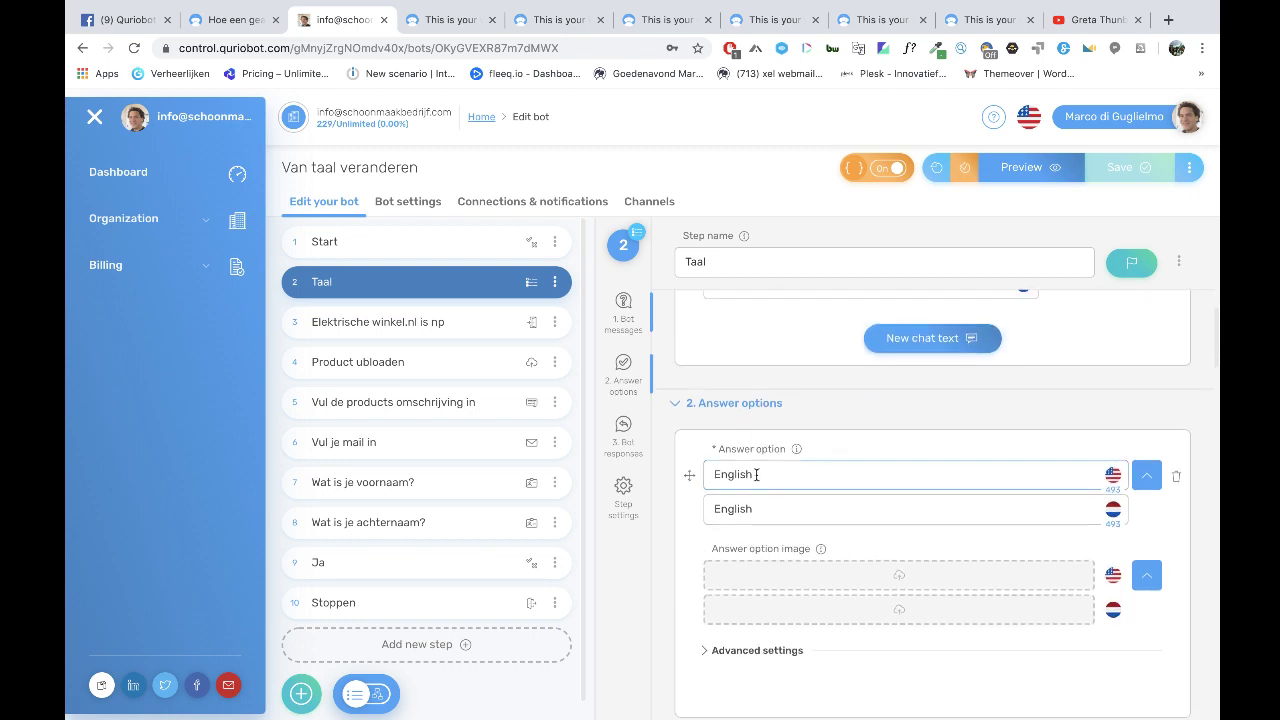
pyautogui.scroll(-6, 828, 545)
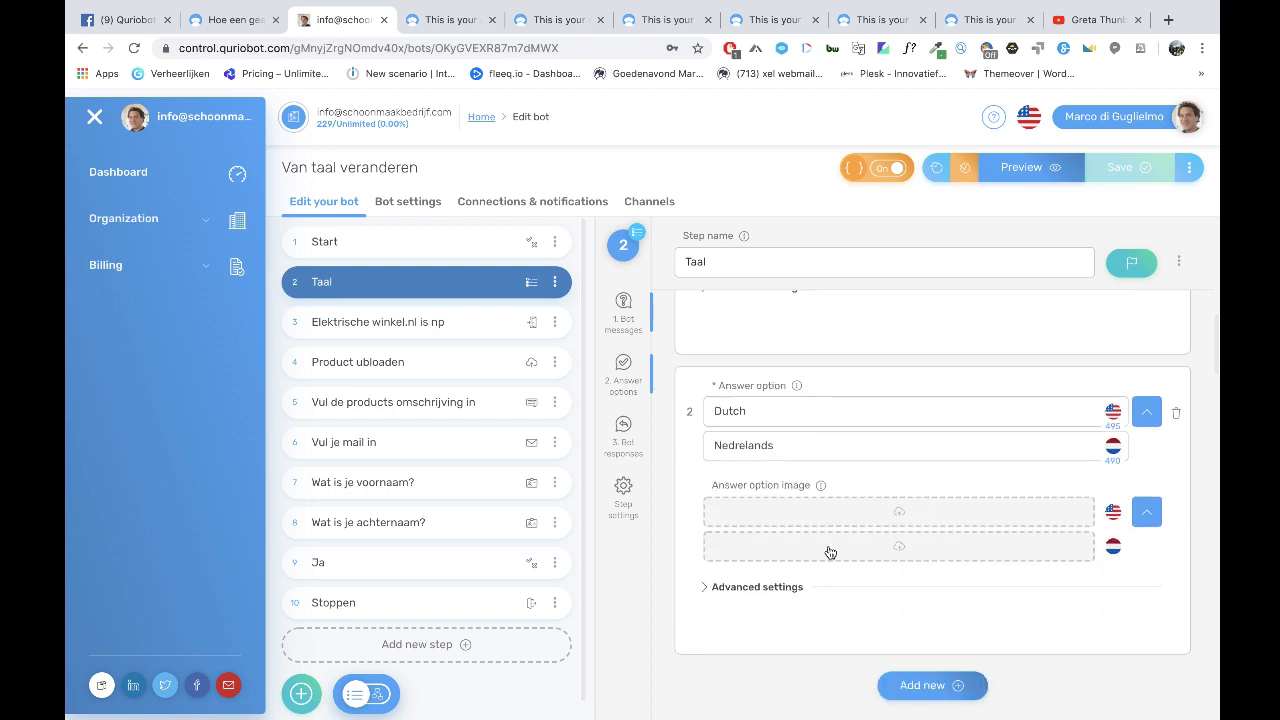
pyautogui.scroll(-5, 828, 545)
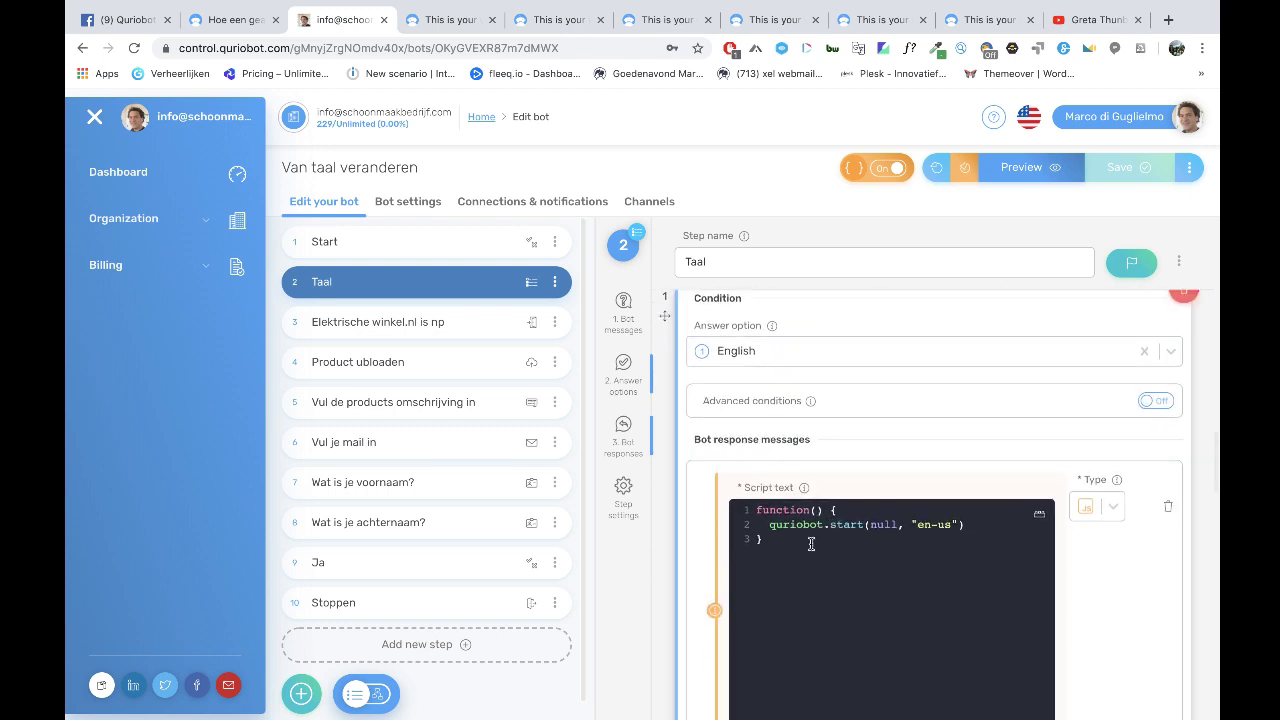
pyautogui.moveTo(758, 537); pyautogui.dragTo(756, 510)
pyautogui.scroll(-2, 824, 560)
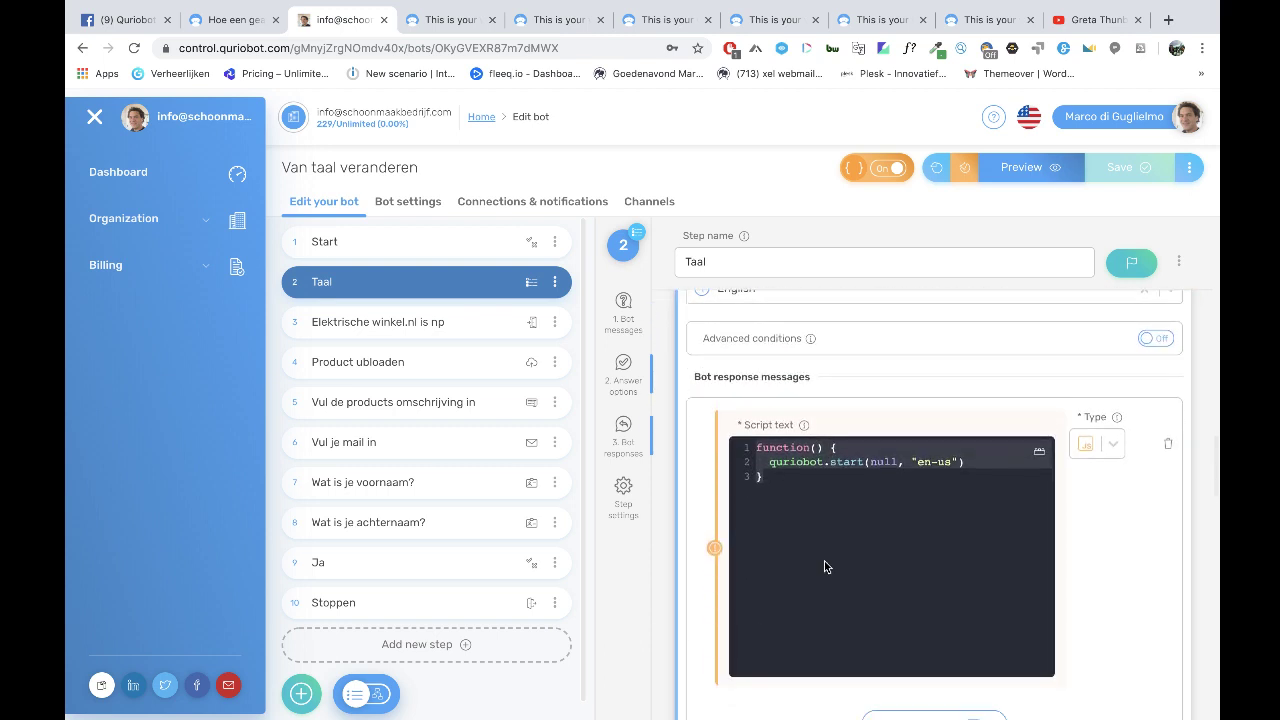
# Magnify the English response script and highlight the en-us language code passed to quriobot.start.
pyautogui.scroll(5, 888, 550)
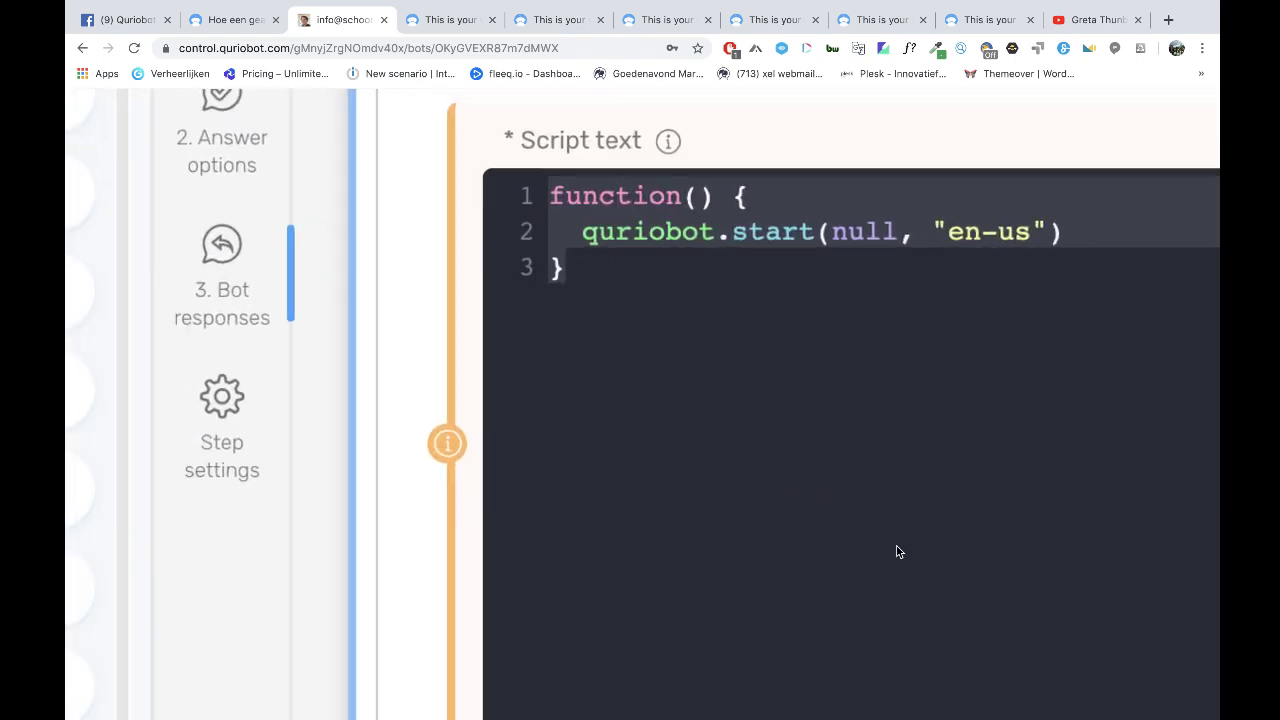
pyautogui.hscroll(3, 898, 551)
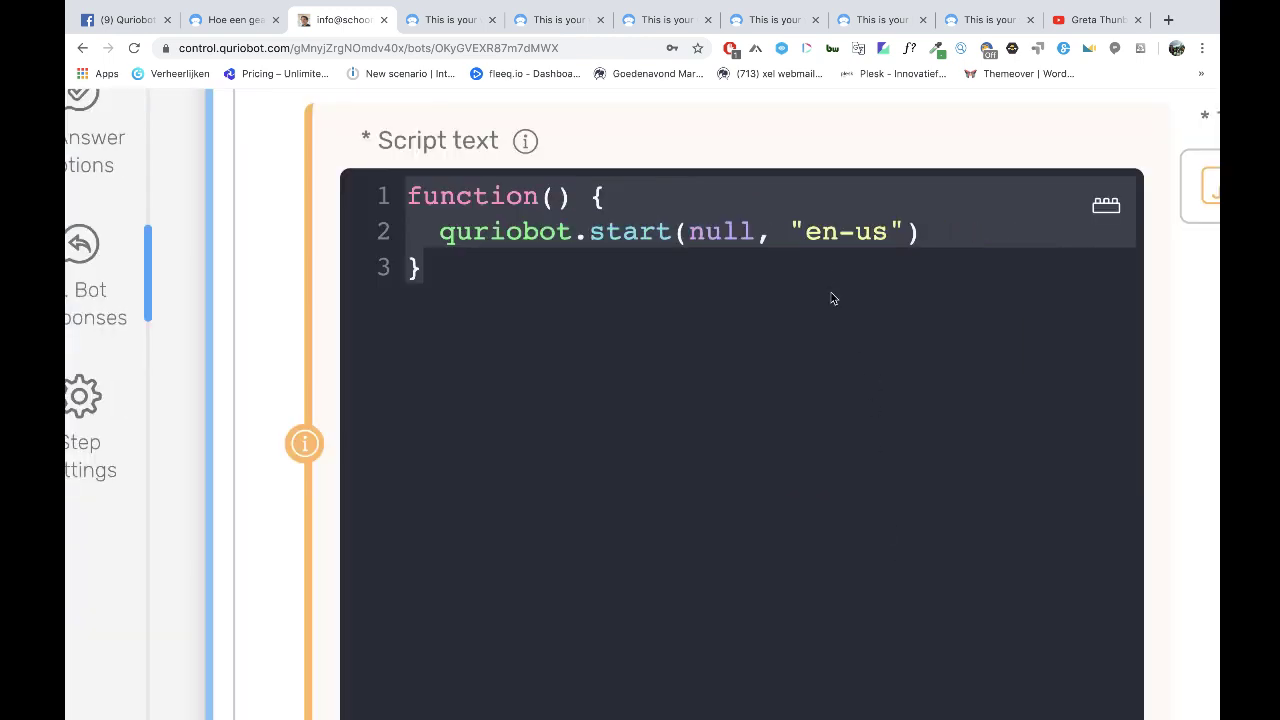
pyautogui.click(838, 232)
pyautogui.moveTo(887, 232); pyautogui.dragTo(805, 232)
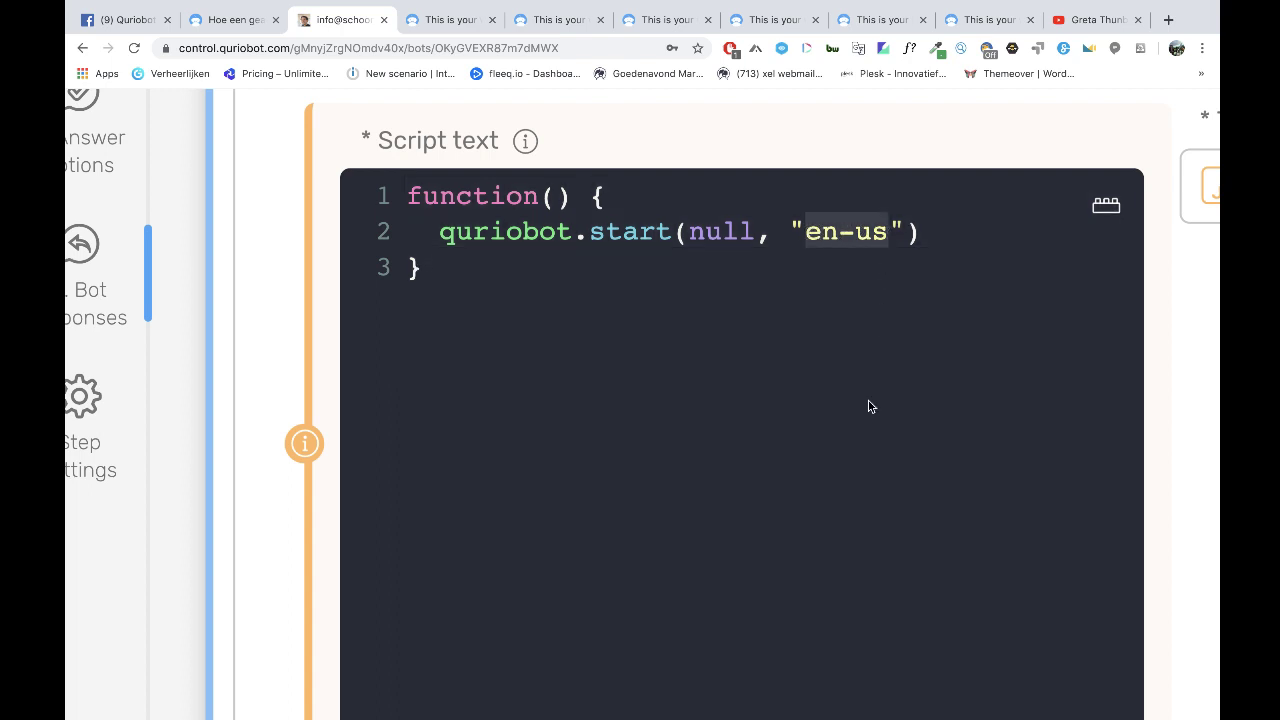
pyautogui.scroll(-5, 869, 403)
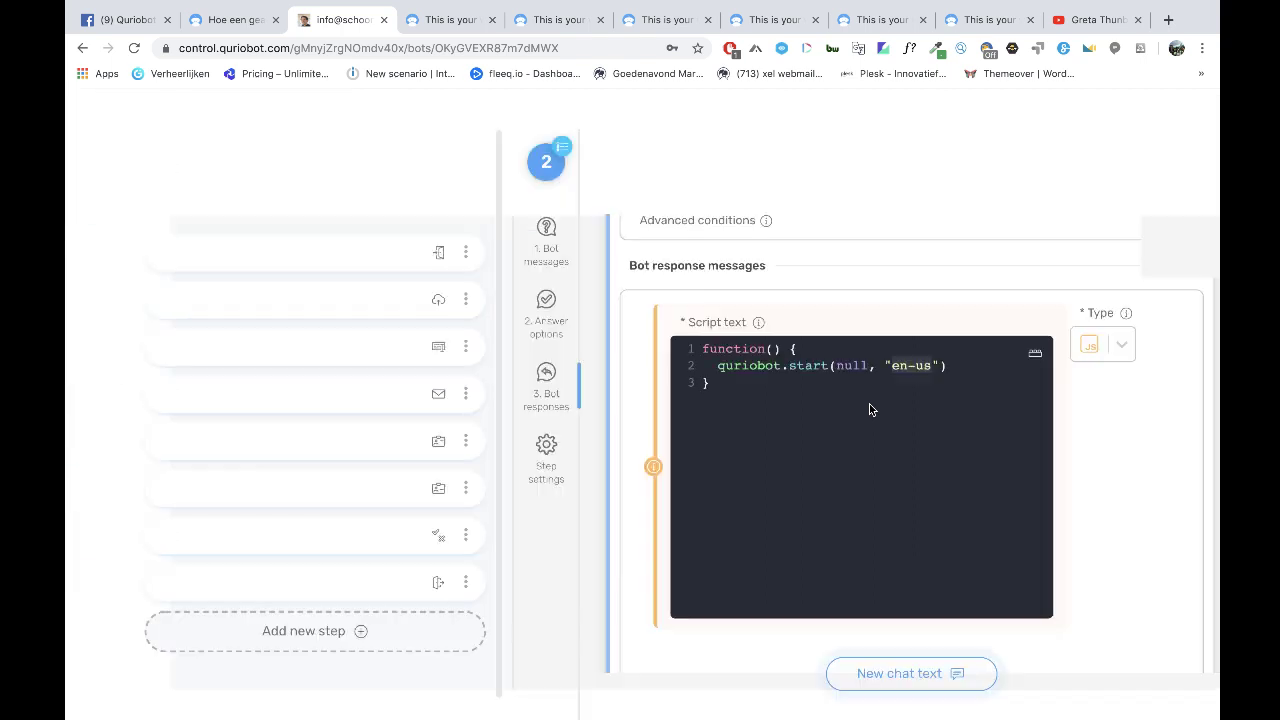
pyautogui.click(922, 440)
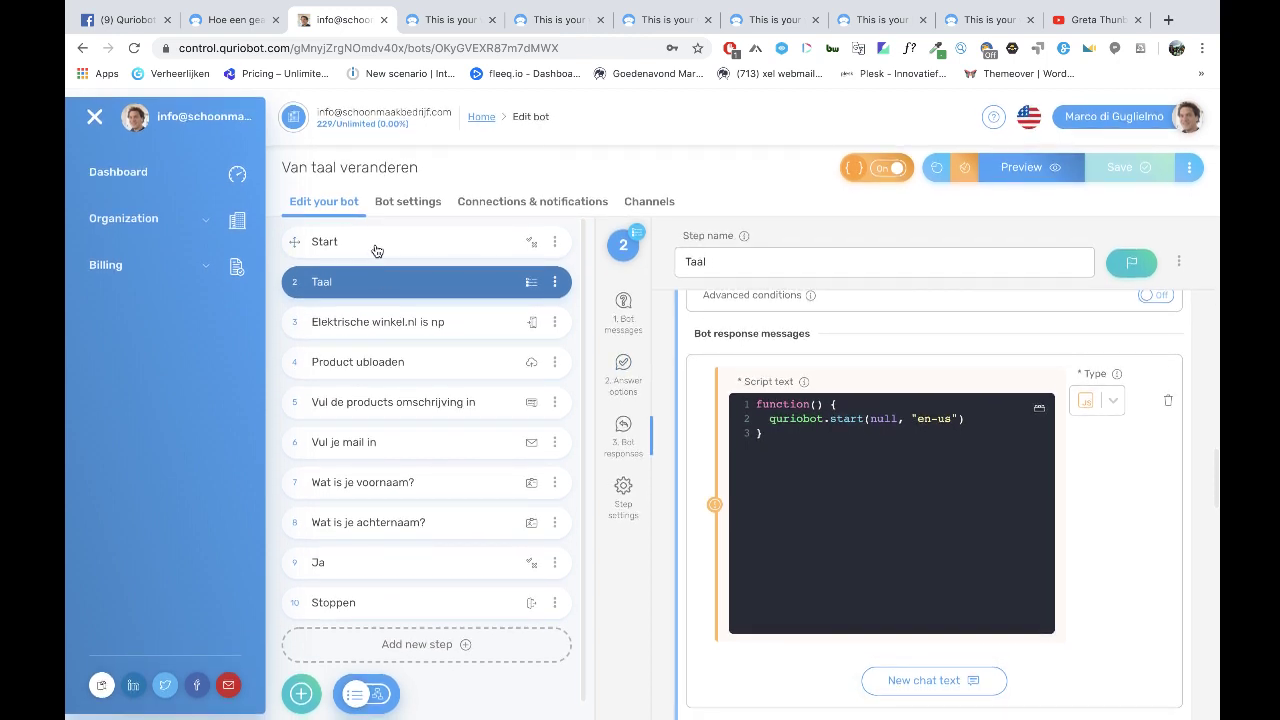
# Reopen the Start step and inspect the English and Dutch versions of the chat text in the Yes response.
pyautogui.click(376, 250)
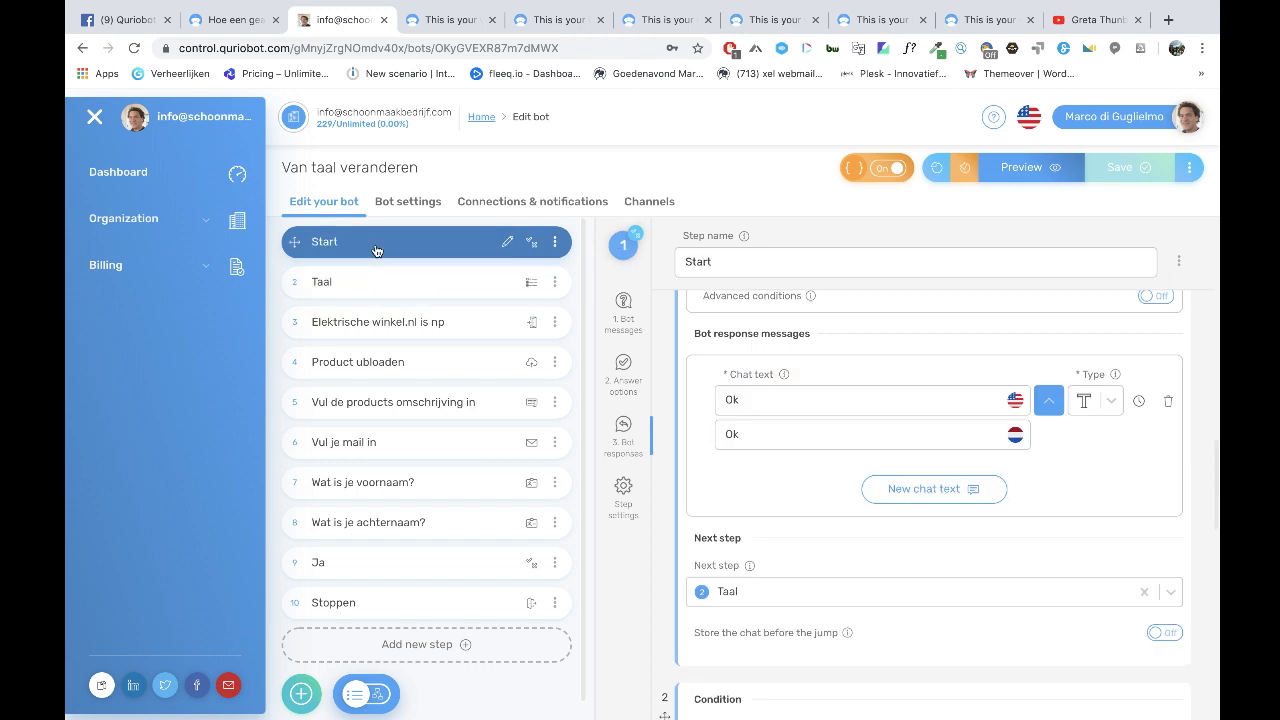
pyautogui.scroll(-1, 829, 386)
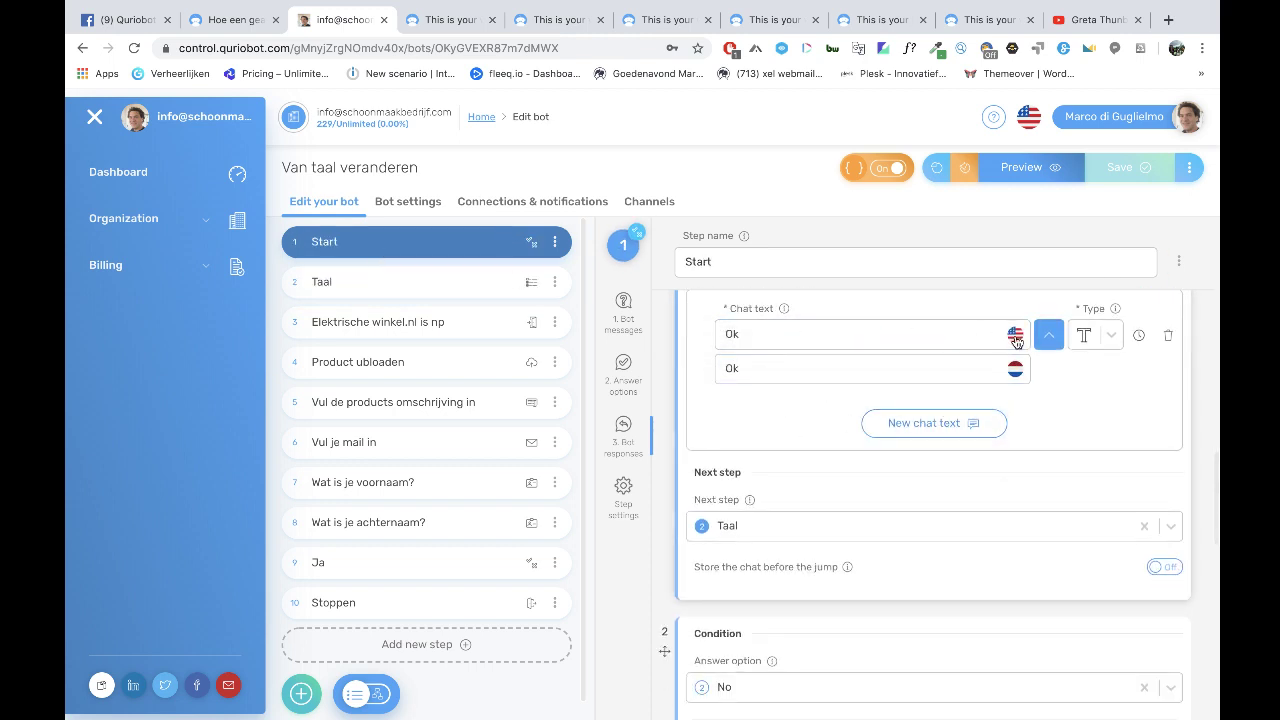
pyautogui.click(833, 329)
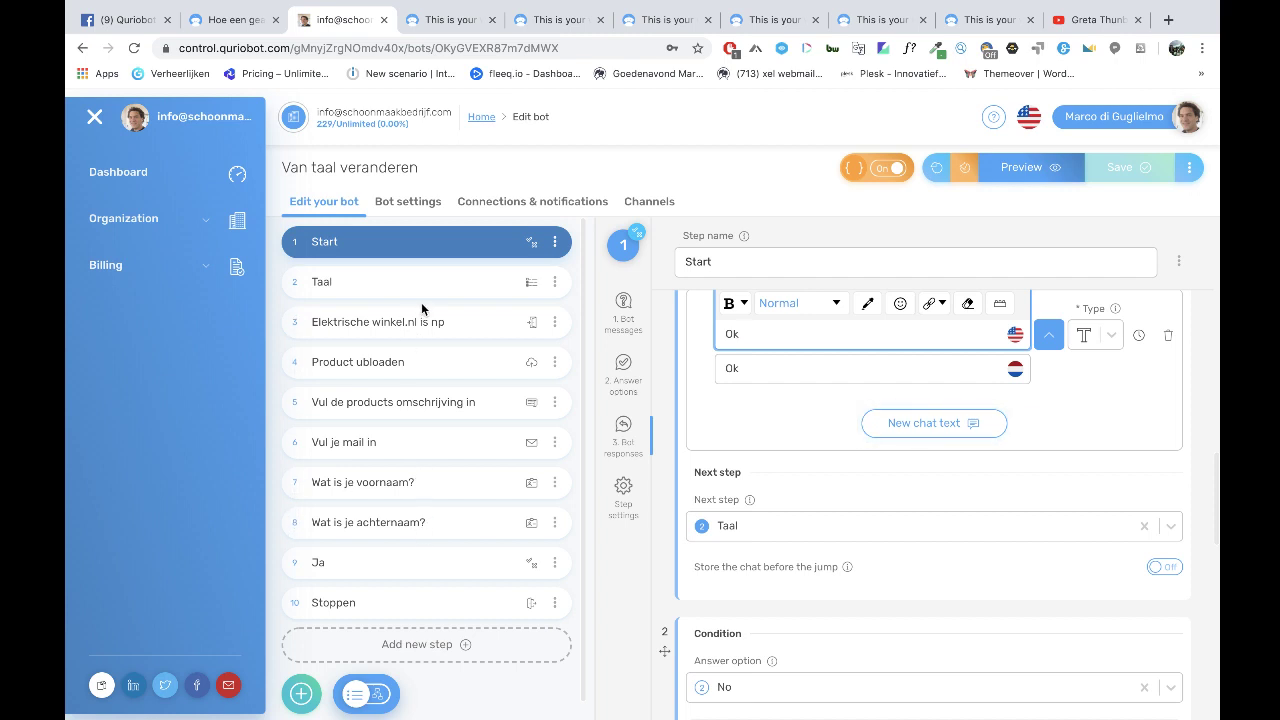
pyautogui.click(868, 378)
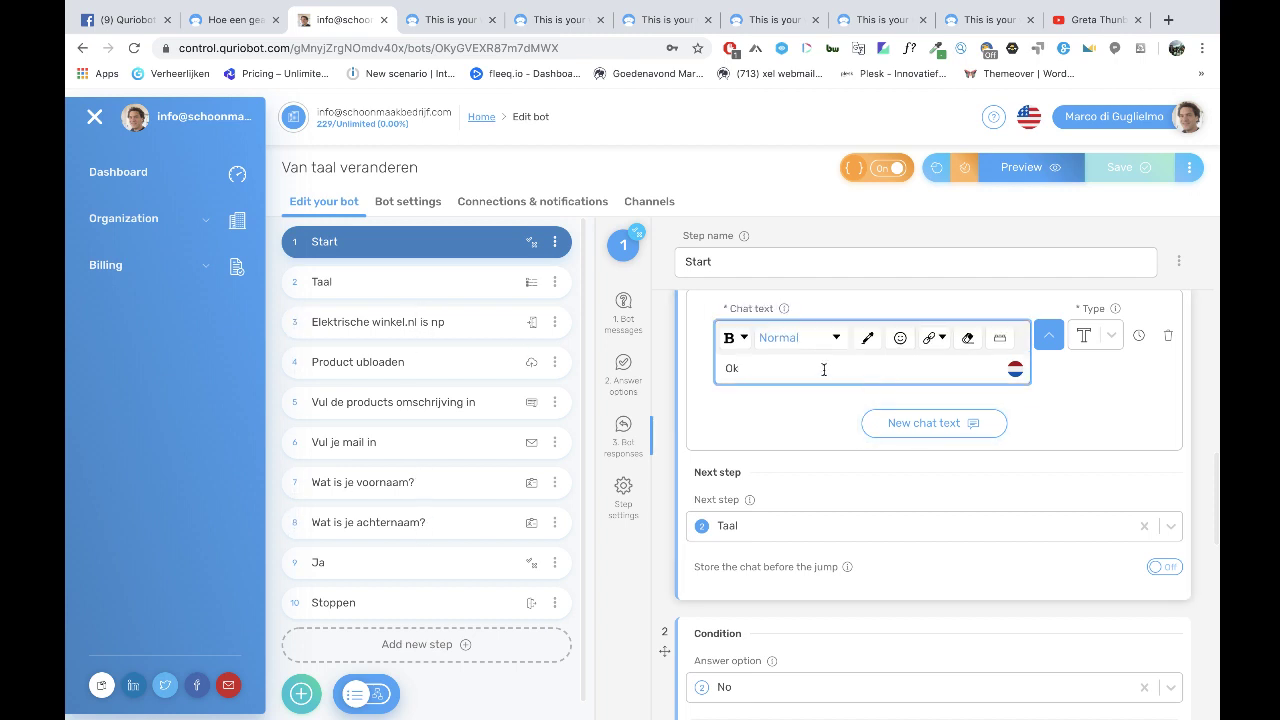
pyautogui.click(843, 416)
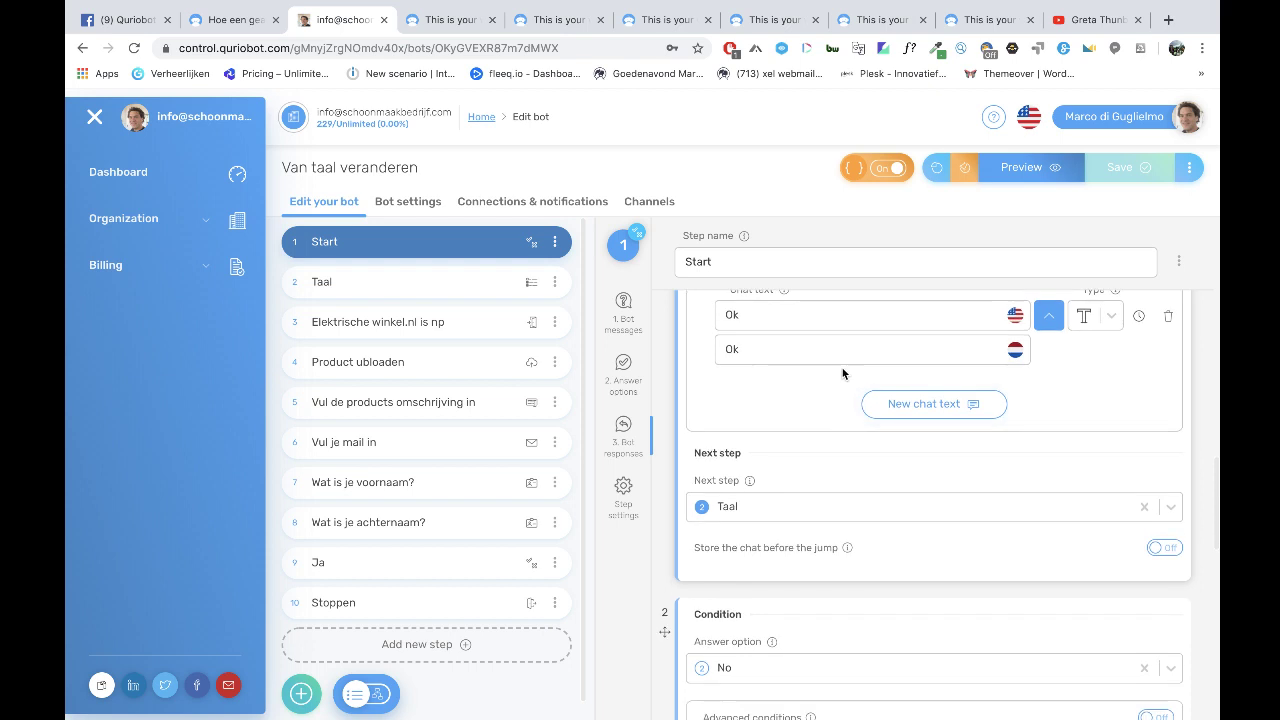